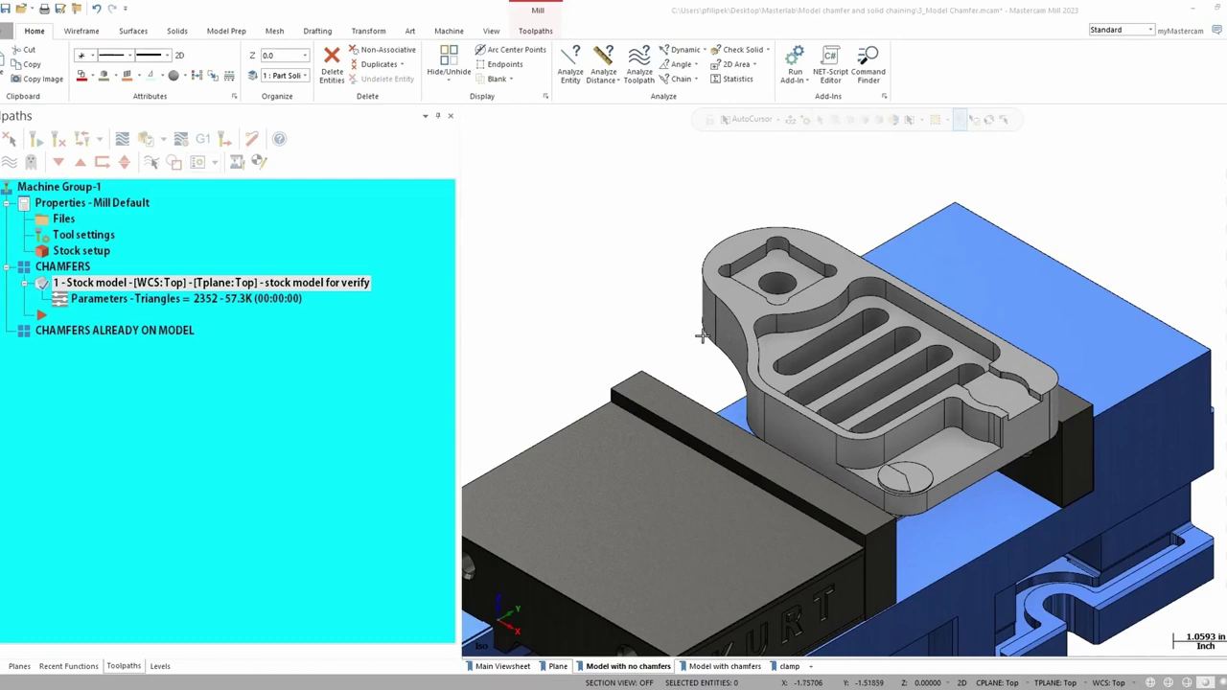
# Step: Preview the 'Model with chamfers' and 'clamp' views, then return to 'Model with no chamfers'
pyautogui.click(724, 666)
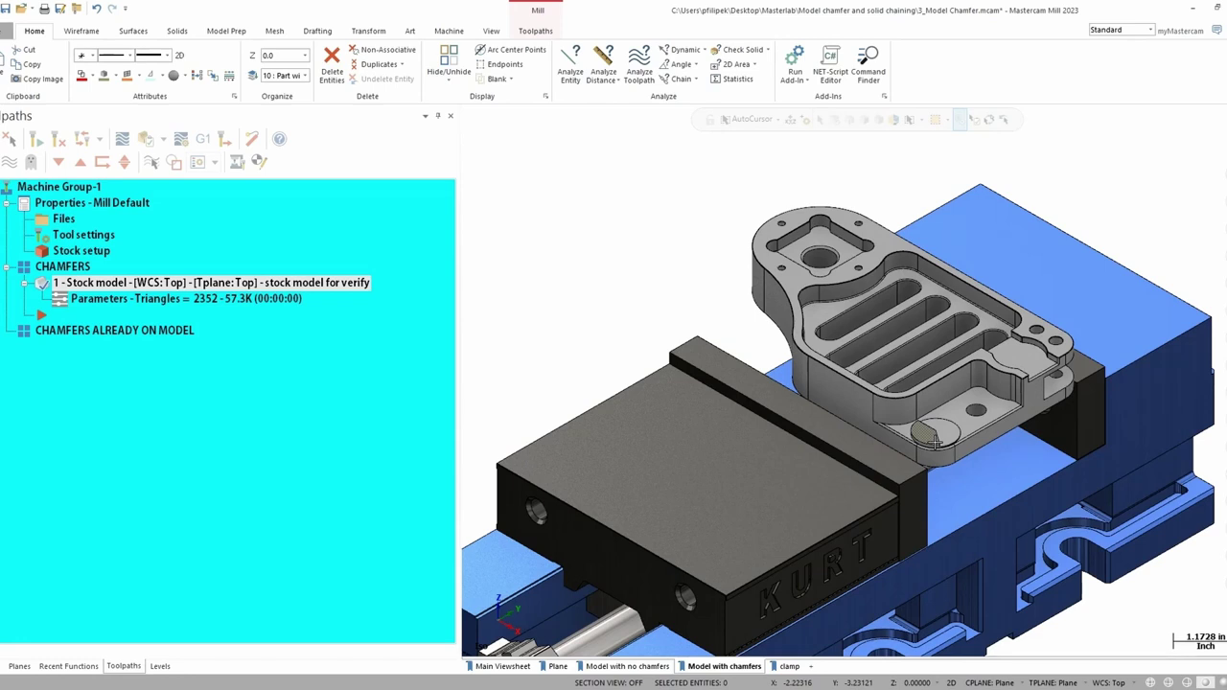
pyautogui.click(788, 667)
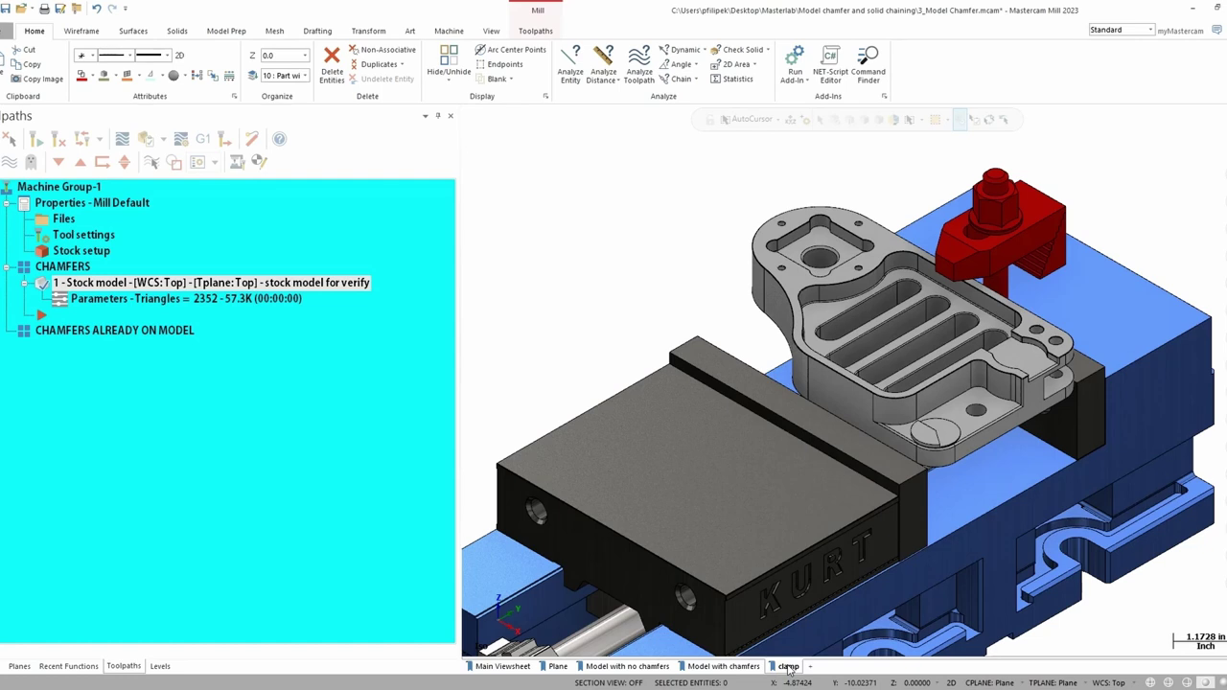
pyautogui.click(608, 668)
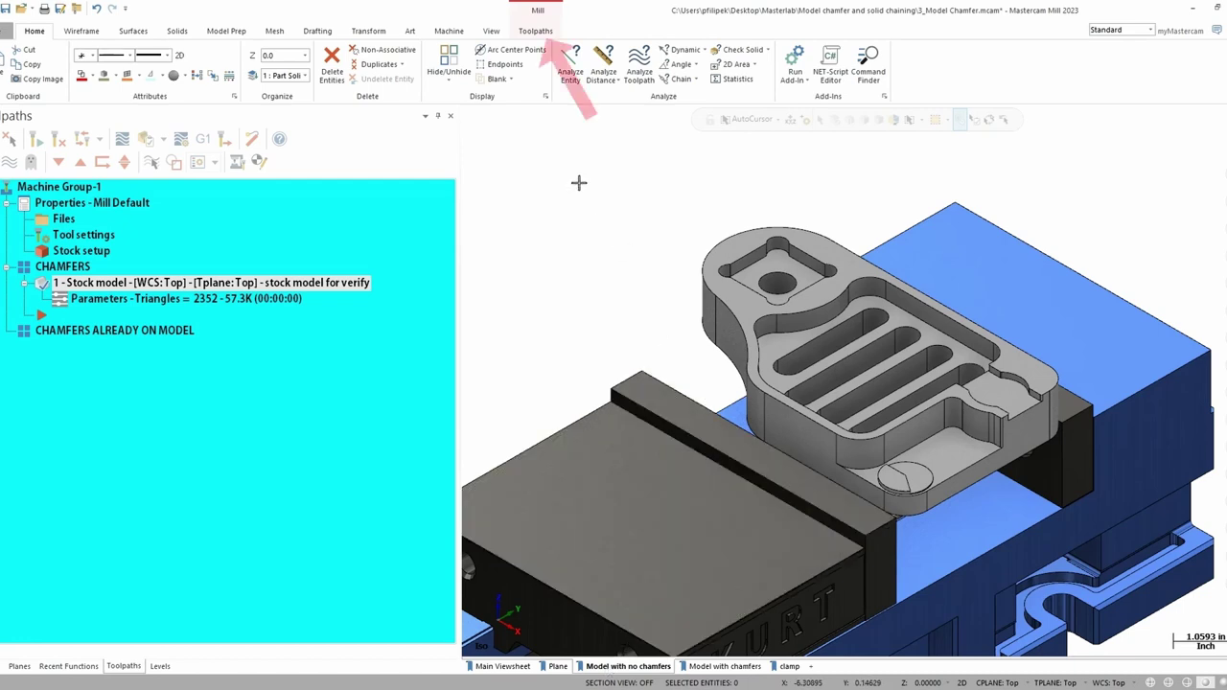
# Step: Expand the Toolpaths ribbon's full 2D gallery to find Model Chamfer
pyautogui.click(534, 32)
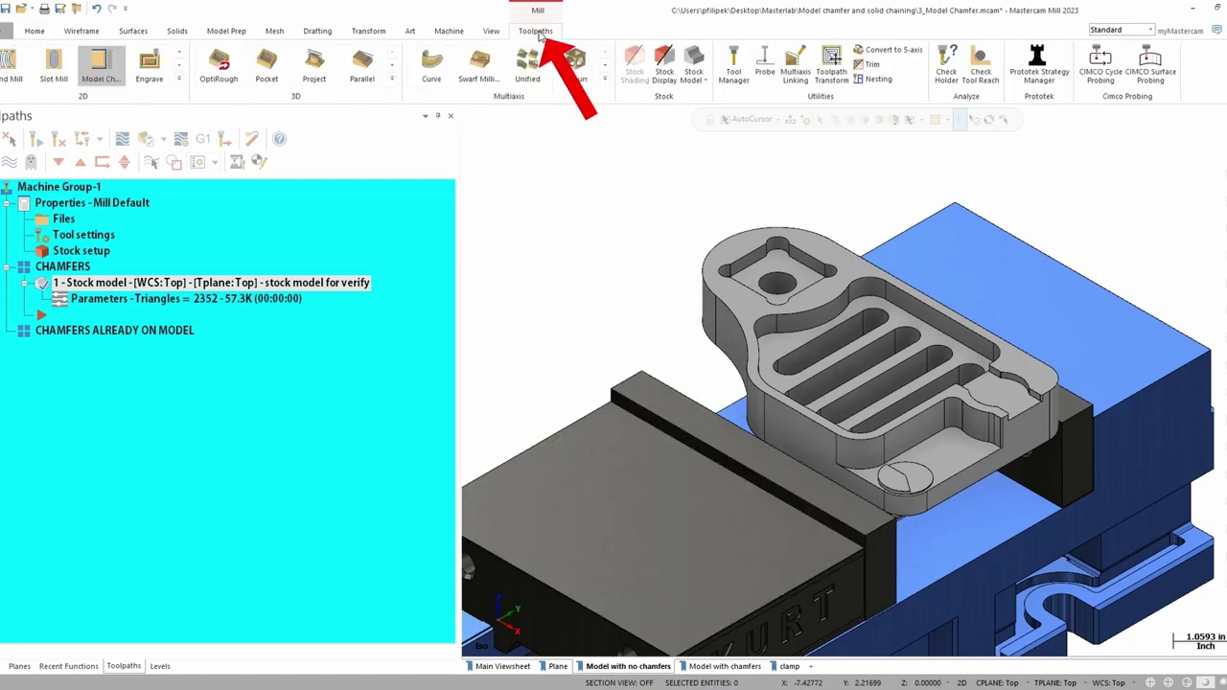
pyautogui.click(179, 79)
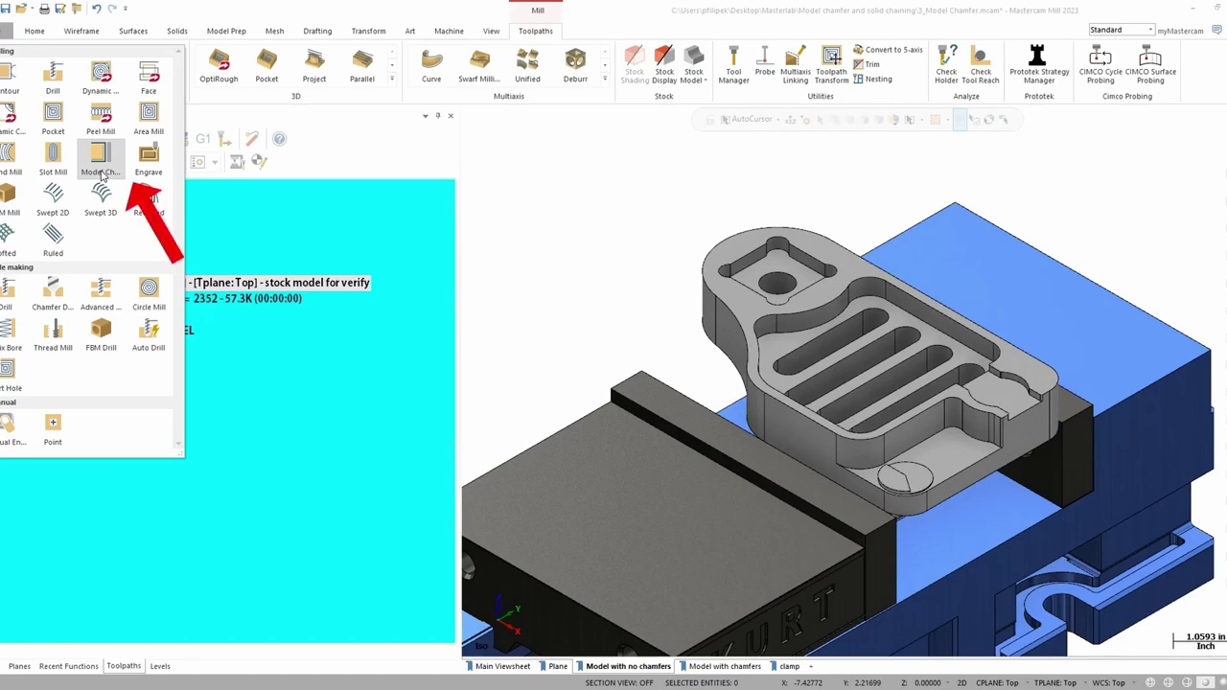
# Step: Create a Model Chamfer toolpath and start Solid Chaining to pick its edges
pyautogui.click(102, 171)
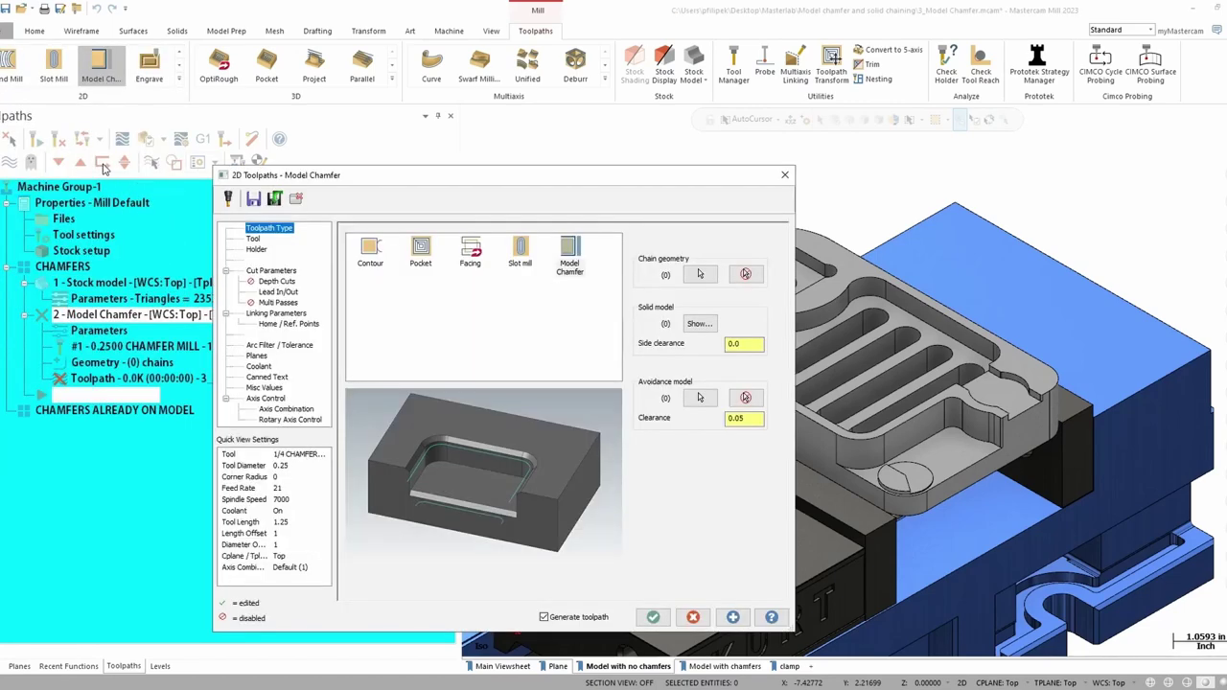
pyautogui.moveTo(461, 177); pyautogui.dragTo(427, 98)
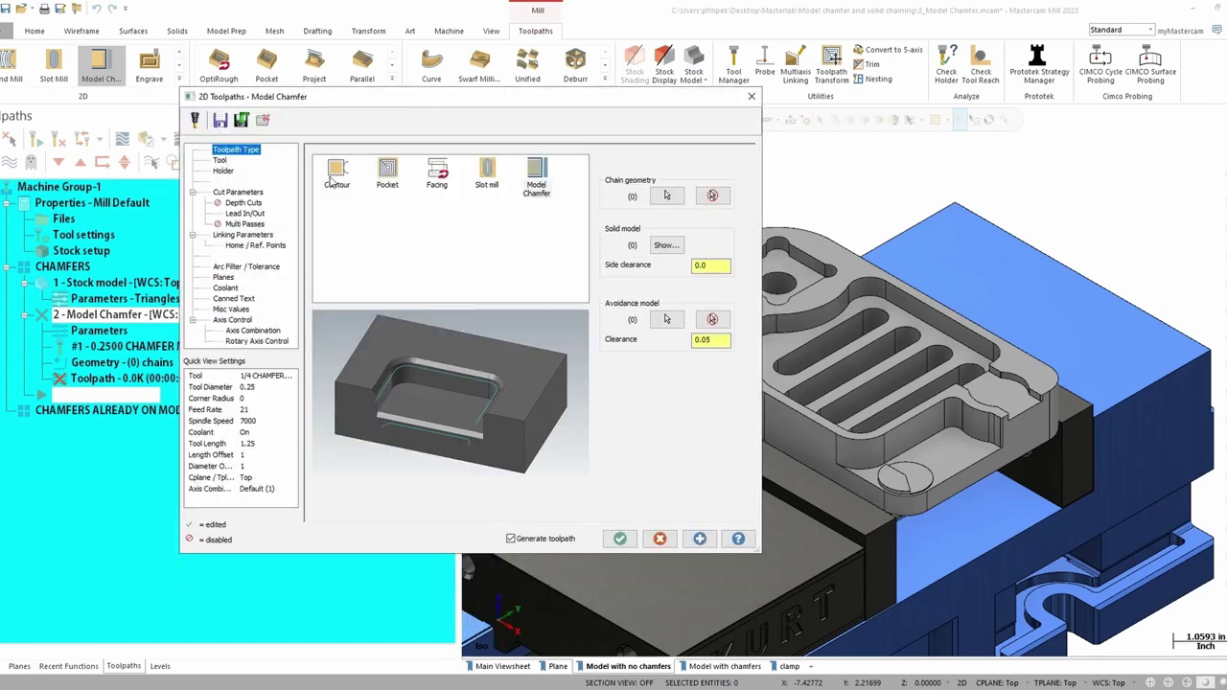
pyautogui.click(667, 197)
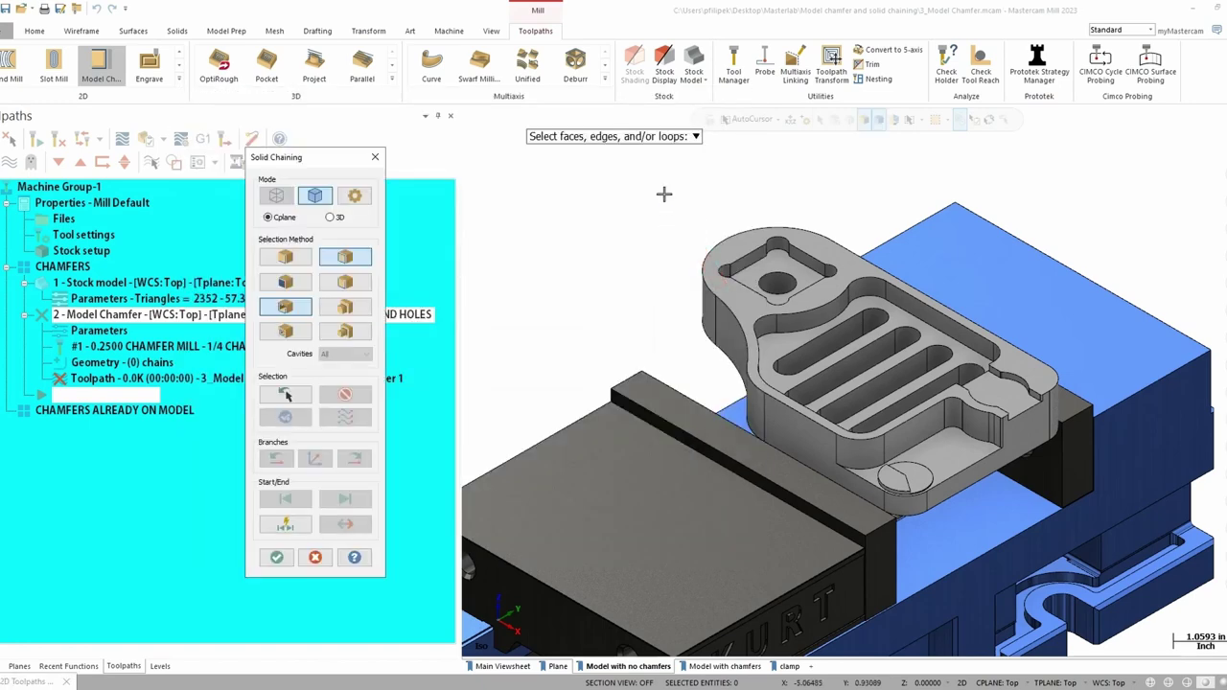
pyautogui.moveTo(355, 163); pyautogui.dragTo(465, 156)
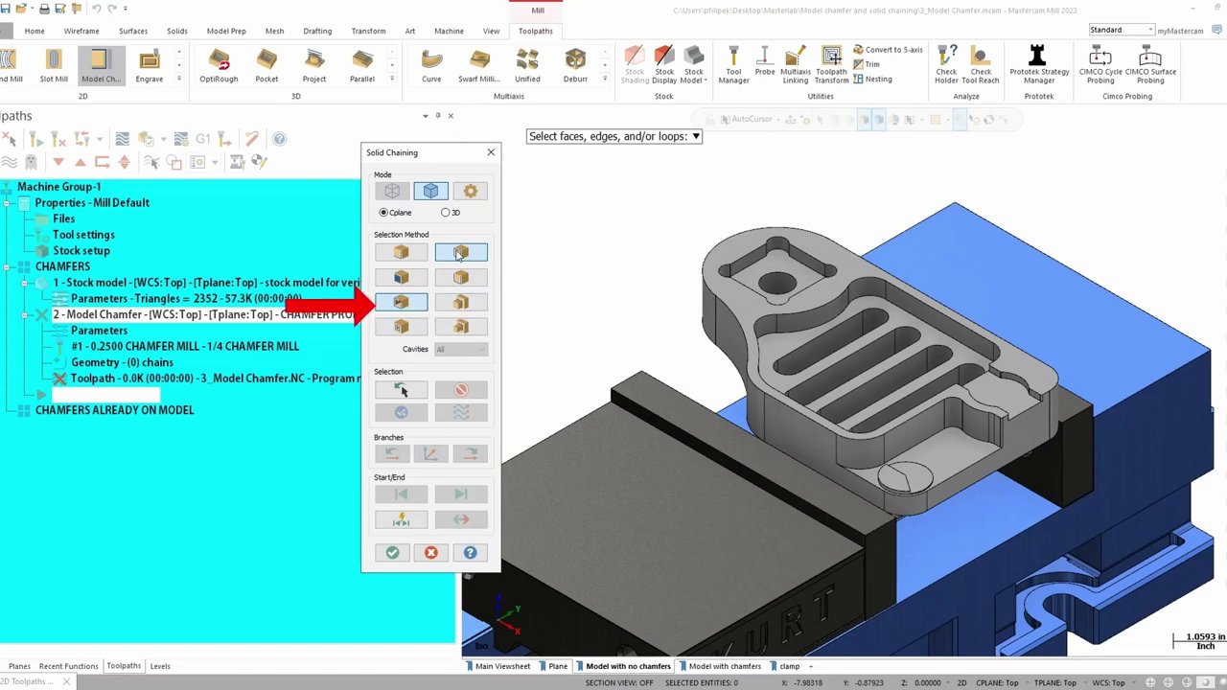
# Step: Loop-chain the top face, front floor and small ledge edges, then set Cavities selection to All
pyautogui.click(407, 304)
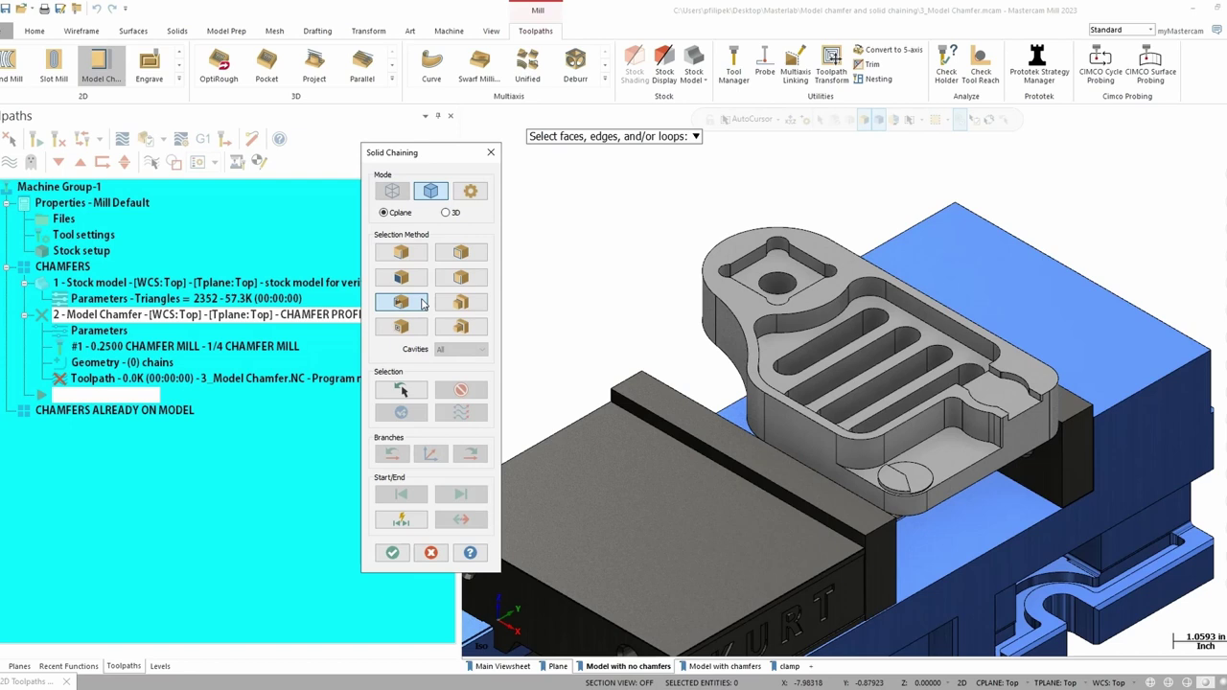
pyautogui.click(742, 308)
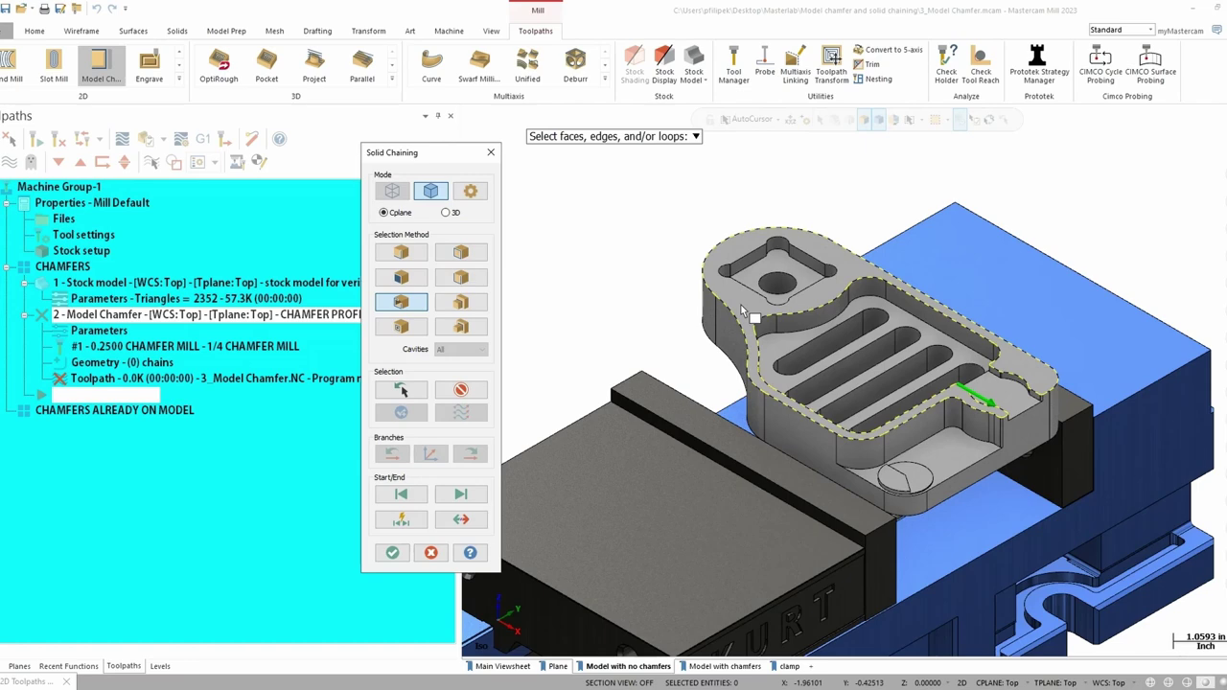
pyautogui.scroll(3, 954, 446)
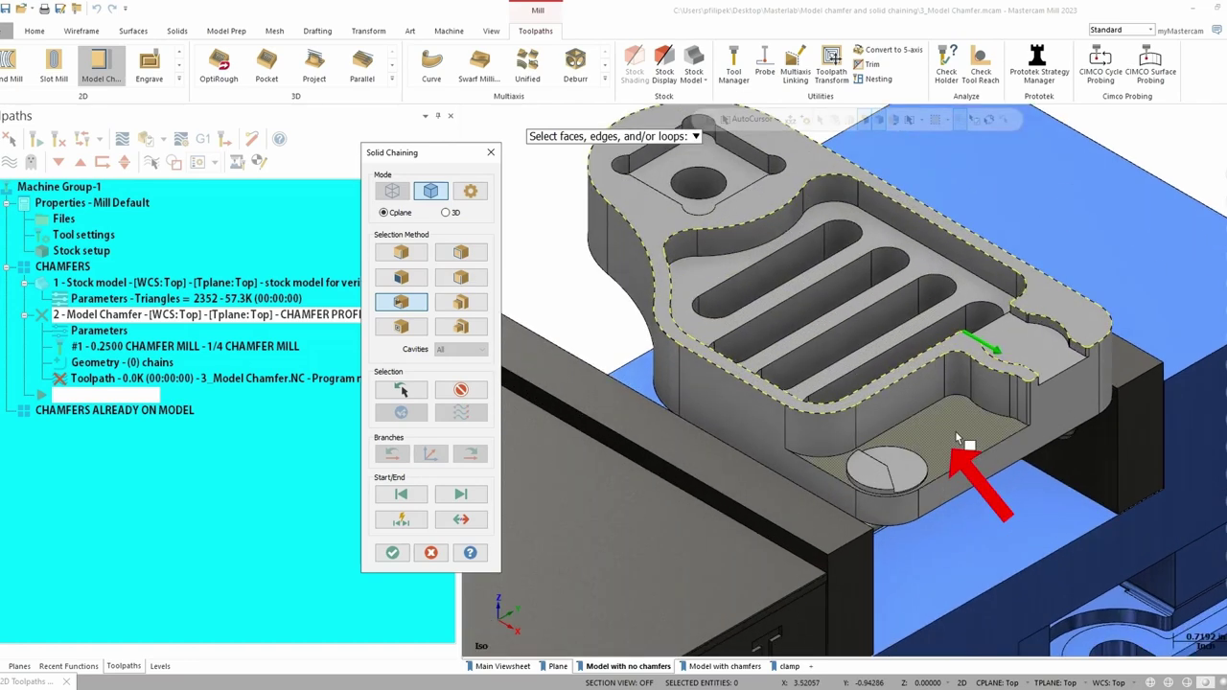
pyautogui.click(957, 438)
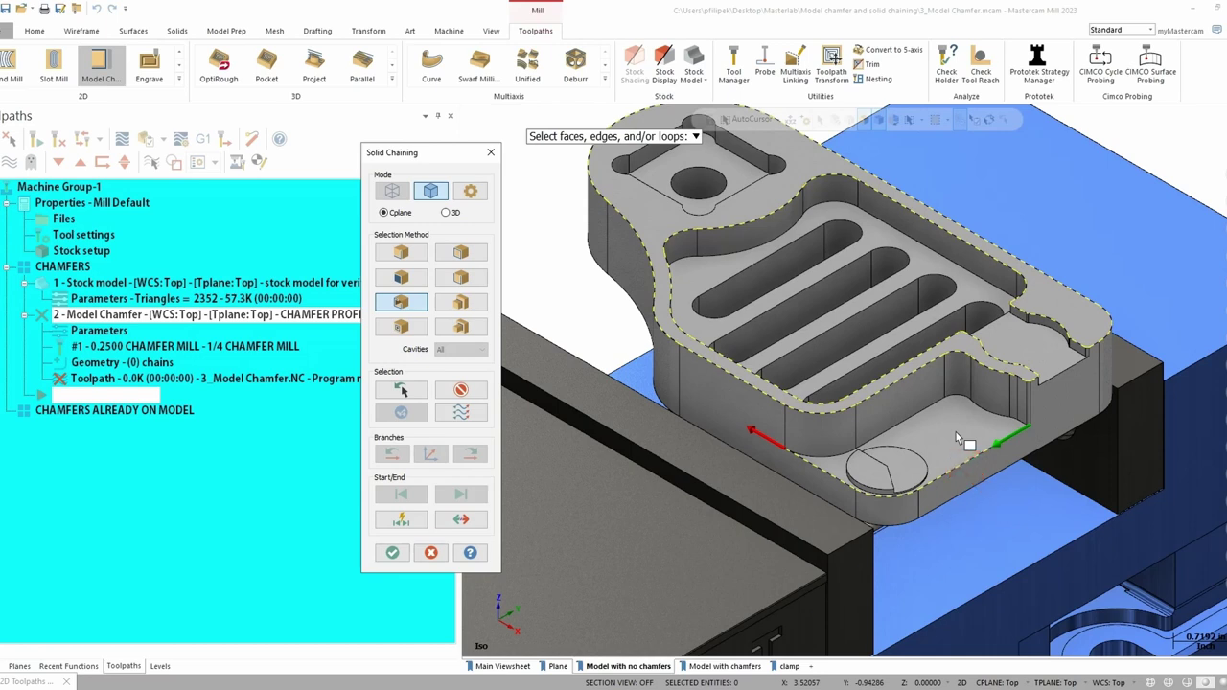
pyautogui.click(1027, 341)
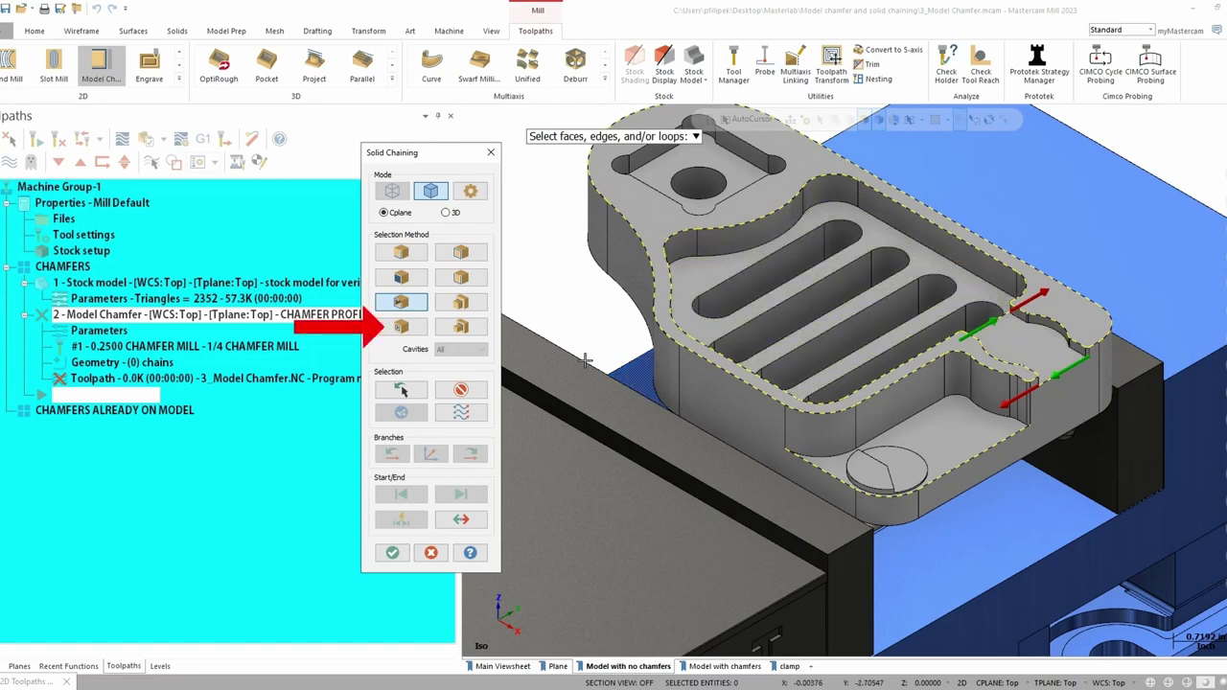
pyautogui.click(410, 330)
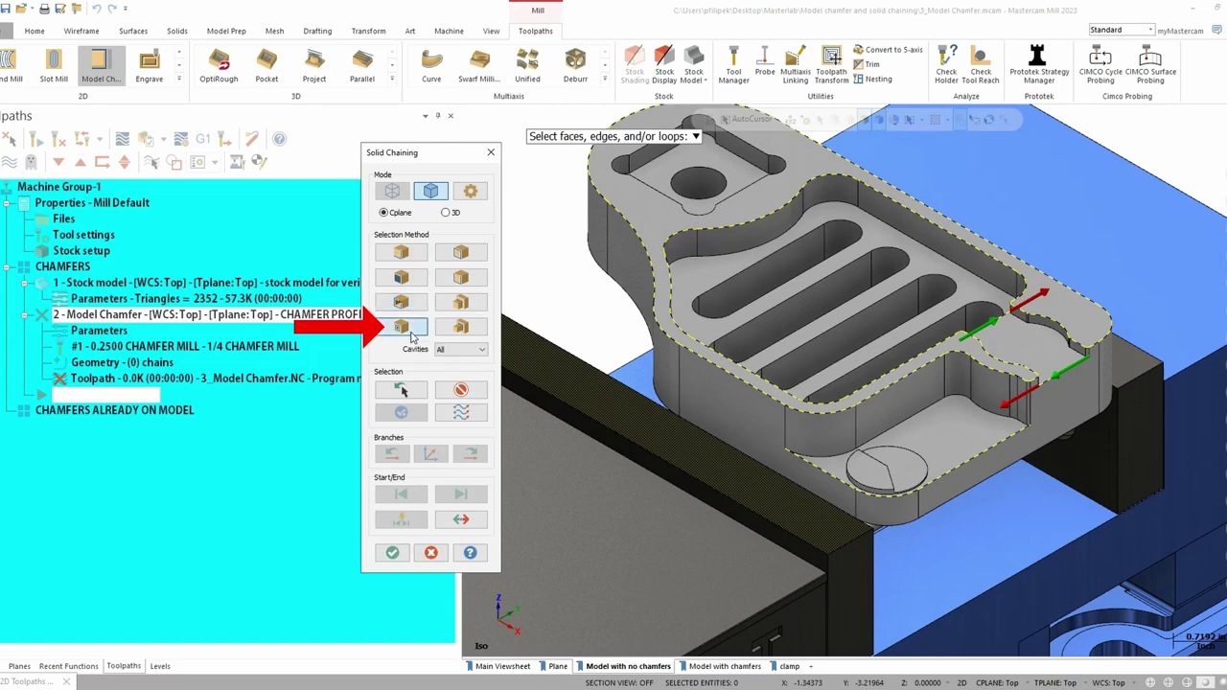
# Step: Chain all three slot cavities and the hole pocket edges, then change the selection method
pyautogui.click(695, 279)
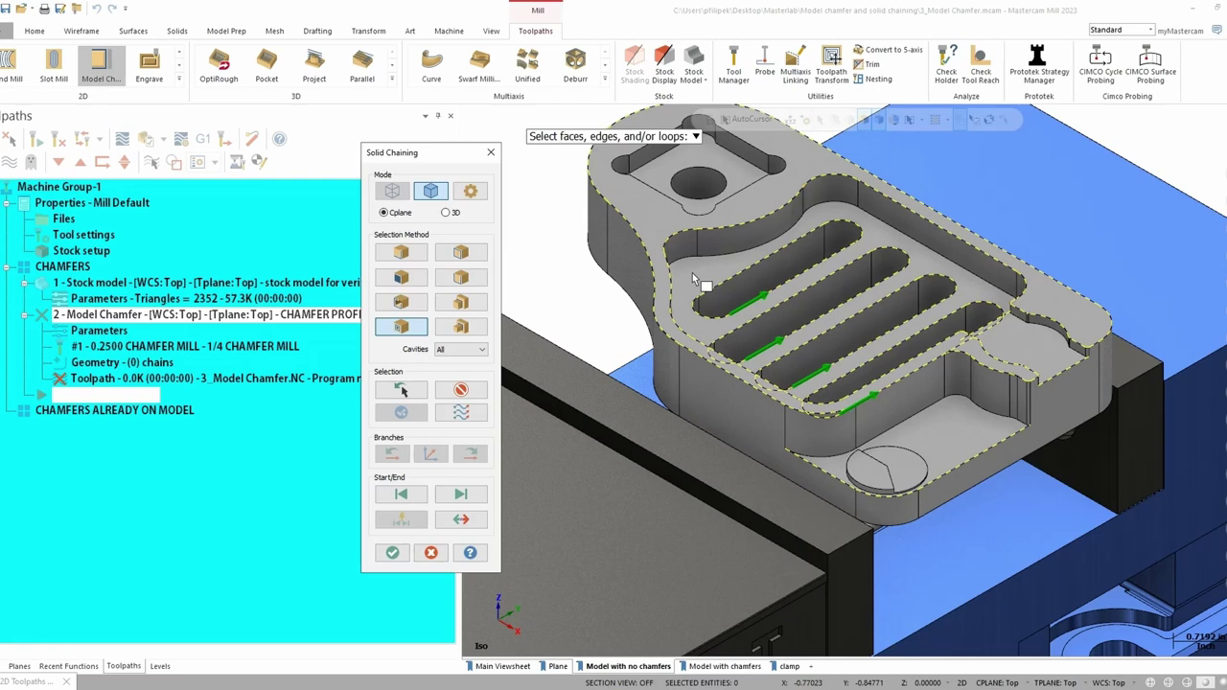
pyautogui.scroll(3, 709, 230)
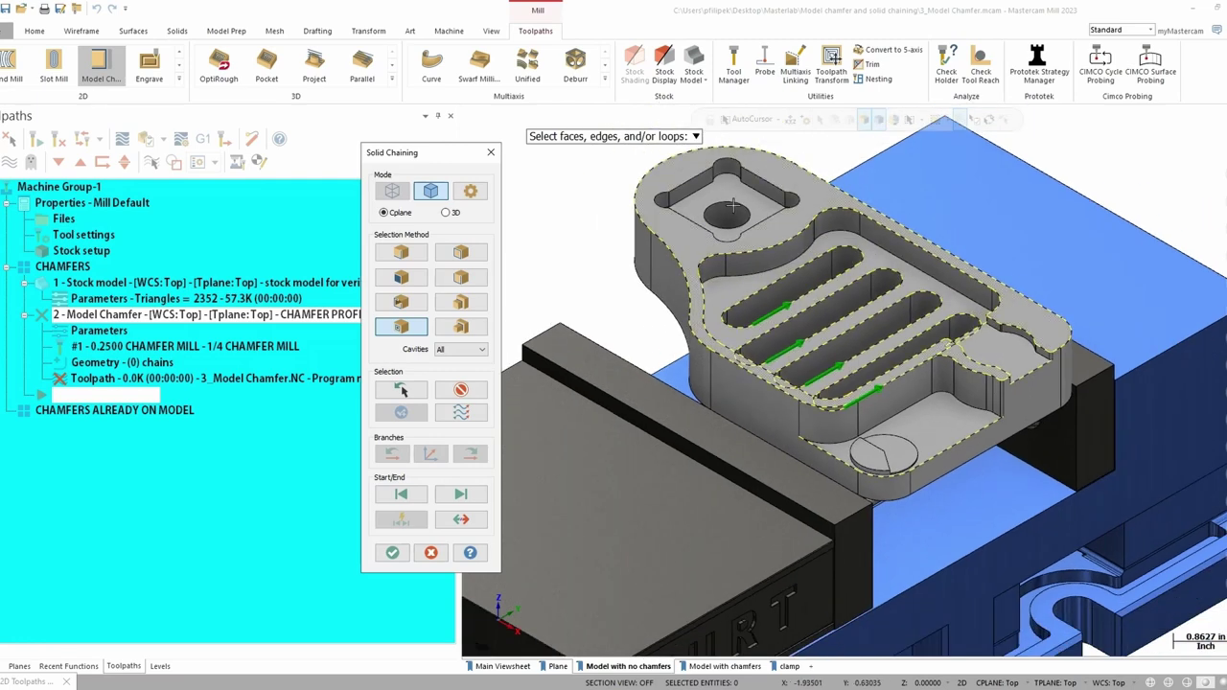
pyautogui.click(726, 190)
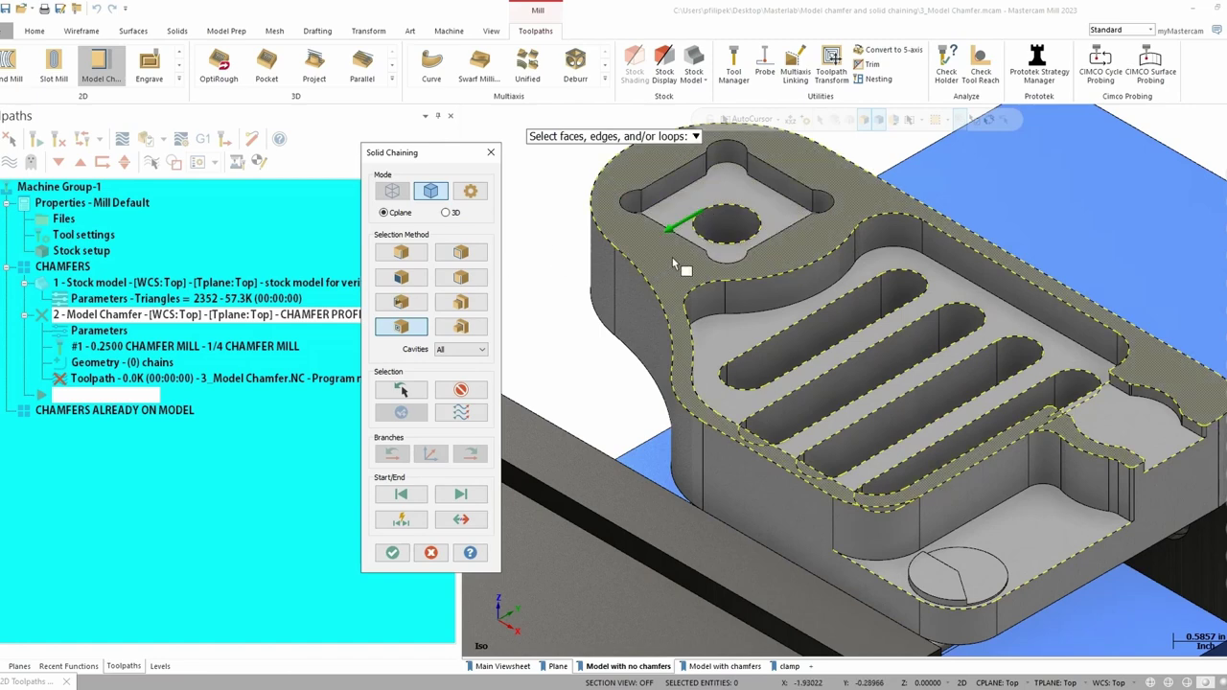
pyautogui.click(463, 255)
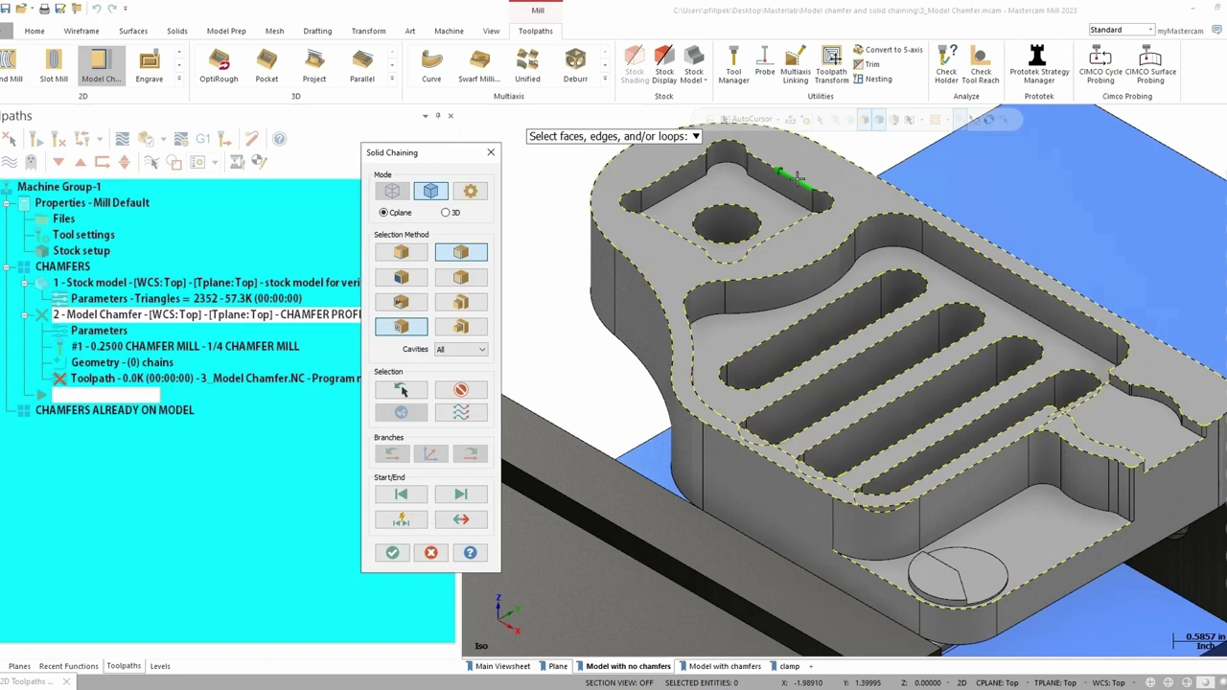
# Step: Accept the chain, assign the 1/4 CHAMFER MILL, and go to the Cut Parameters page
pyautogui.click(391, 555)
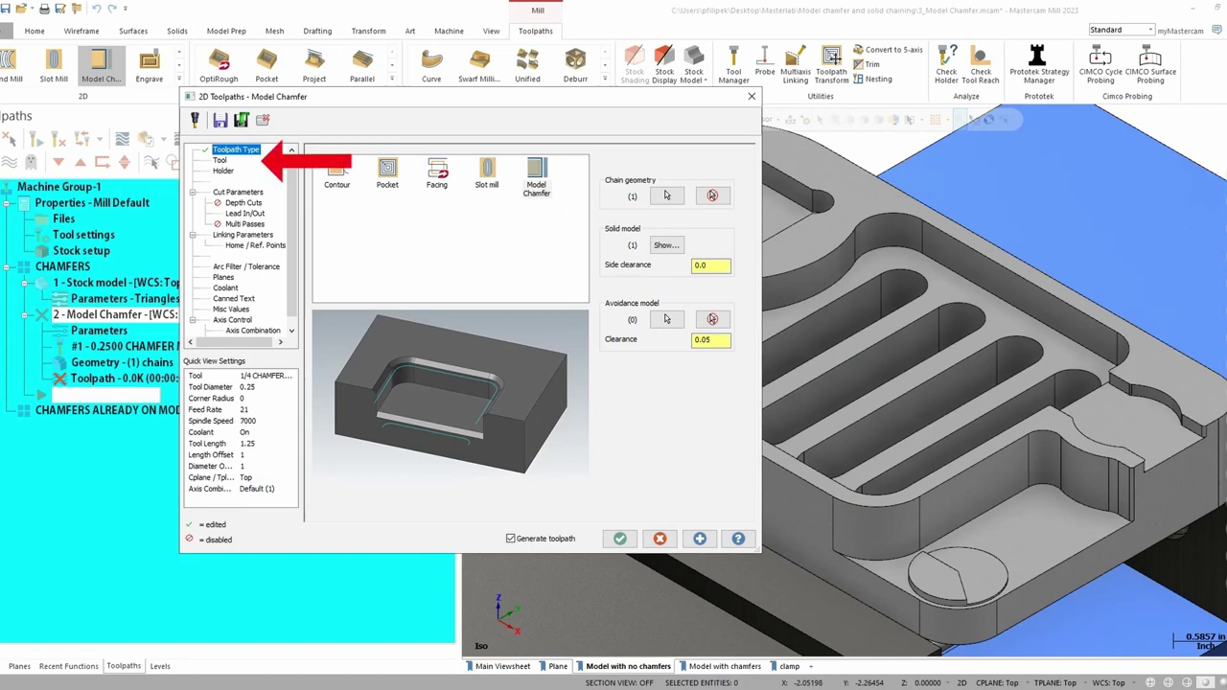
pyautogui.click(220, 161)
pyautogui.click(491, 175)
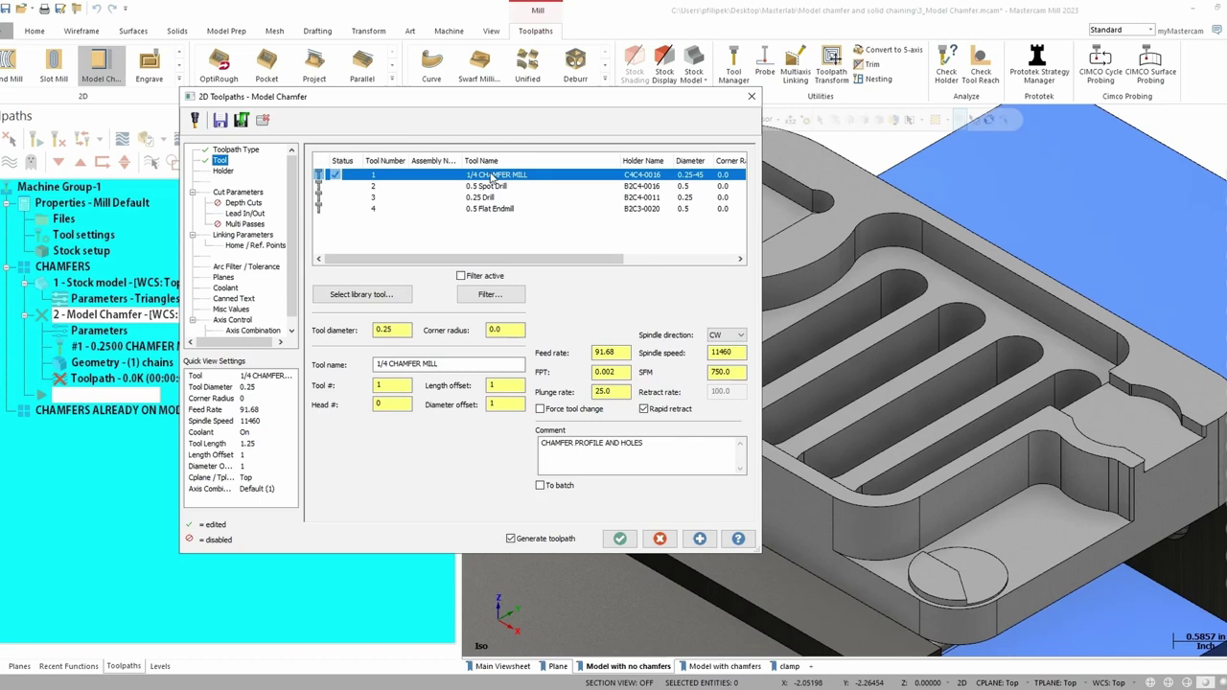
pyautogui.click(242, 193)
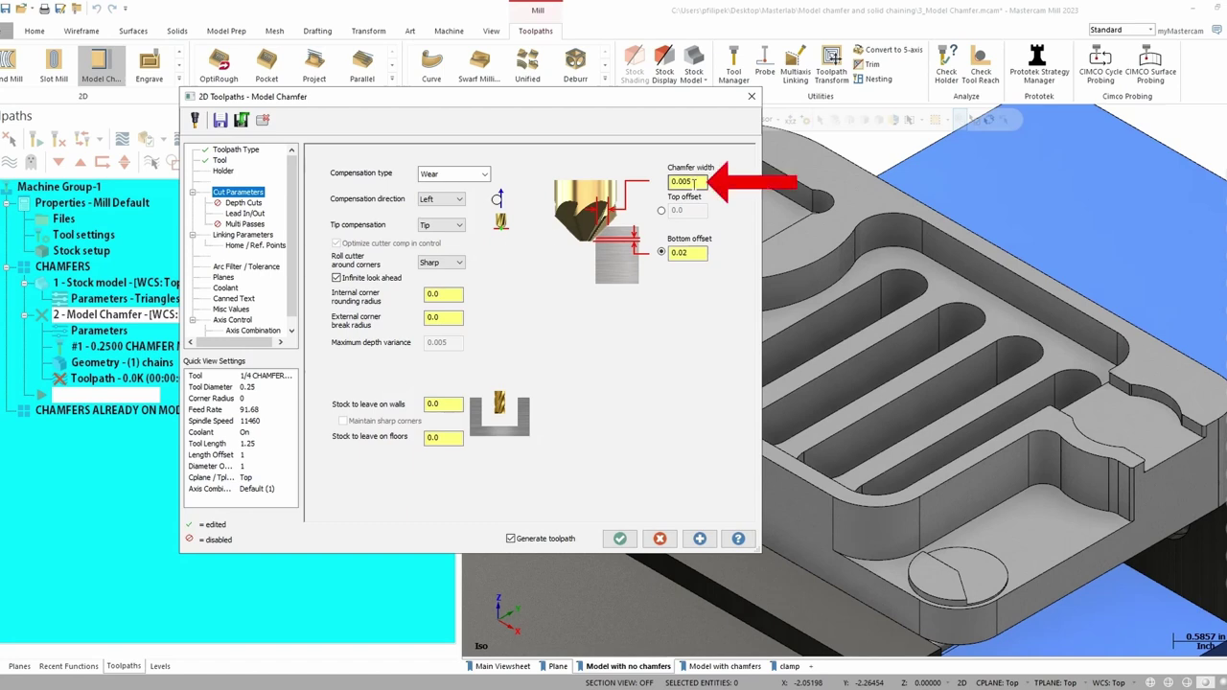
# Step: Set chamfer width to .01, review lead in/out and linking, and generate the toolpath
pyautogui.moveTo(705, 182); pyautogui.dragTo(660, 182)
pyautogui.write('.01')
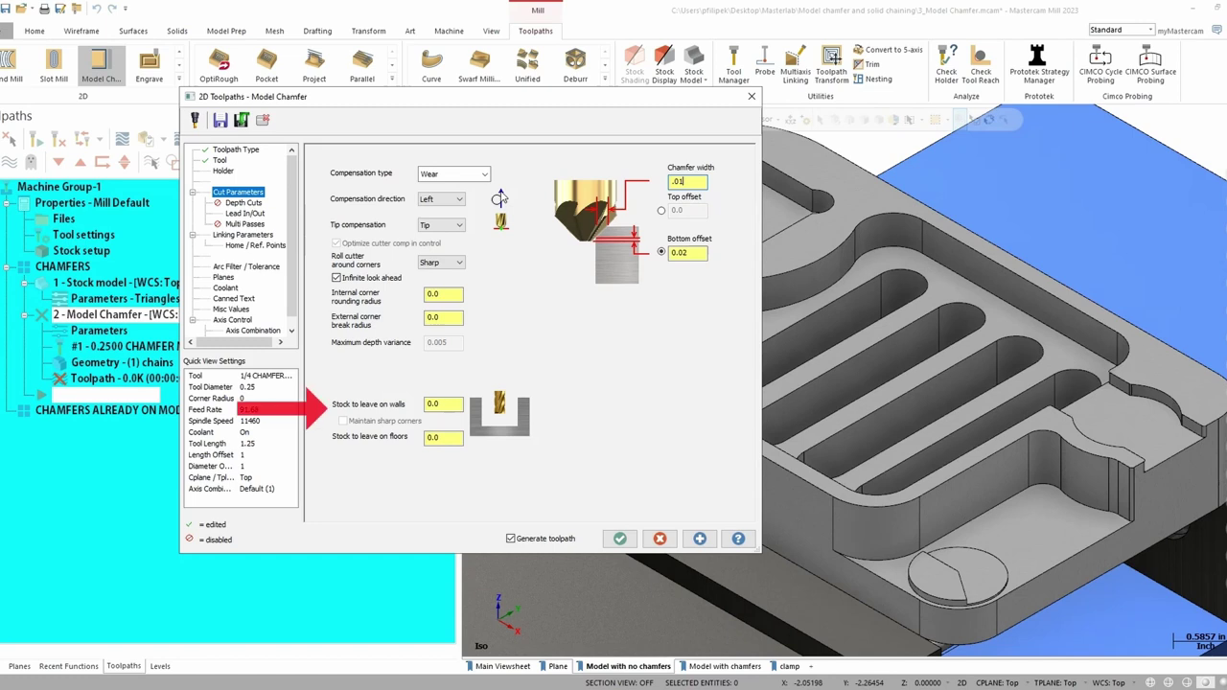
pyautogui.click(246, 214)
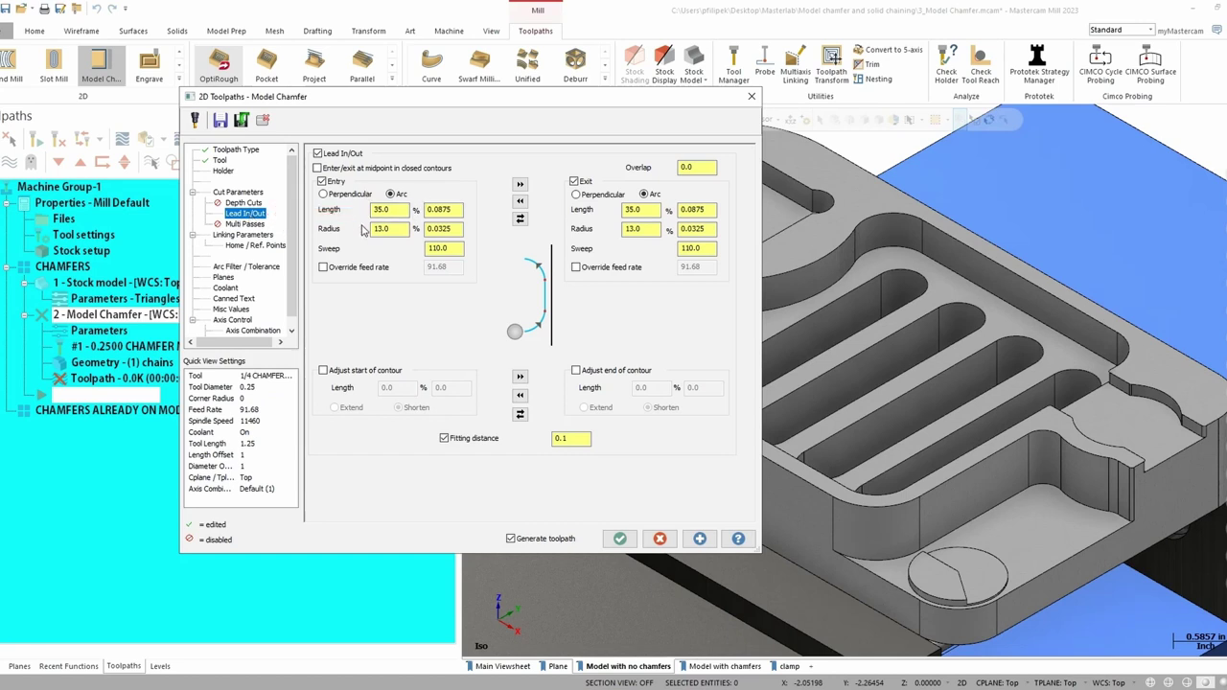
pyautogui.doubleClick(400, 228)
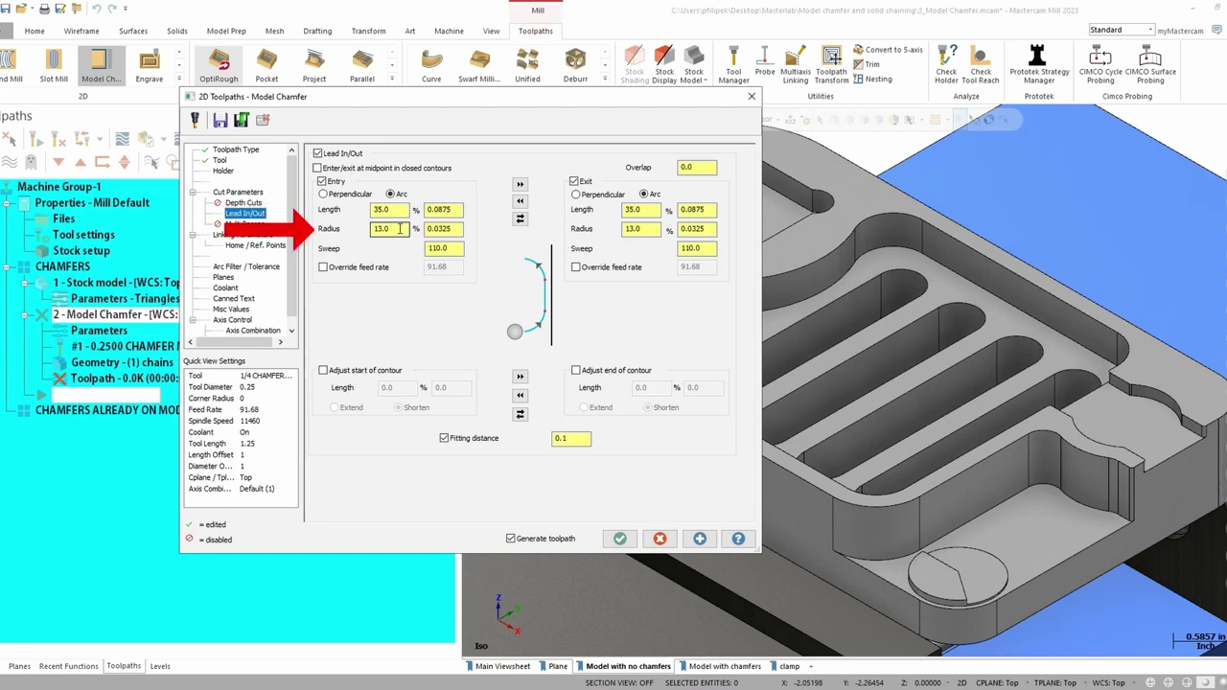
pyautogui.click(242, 234)
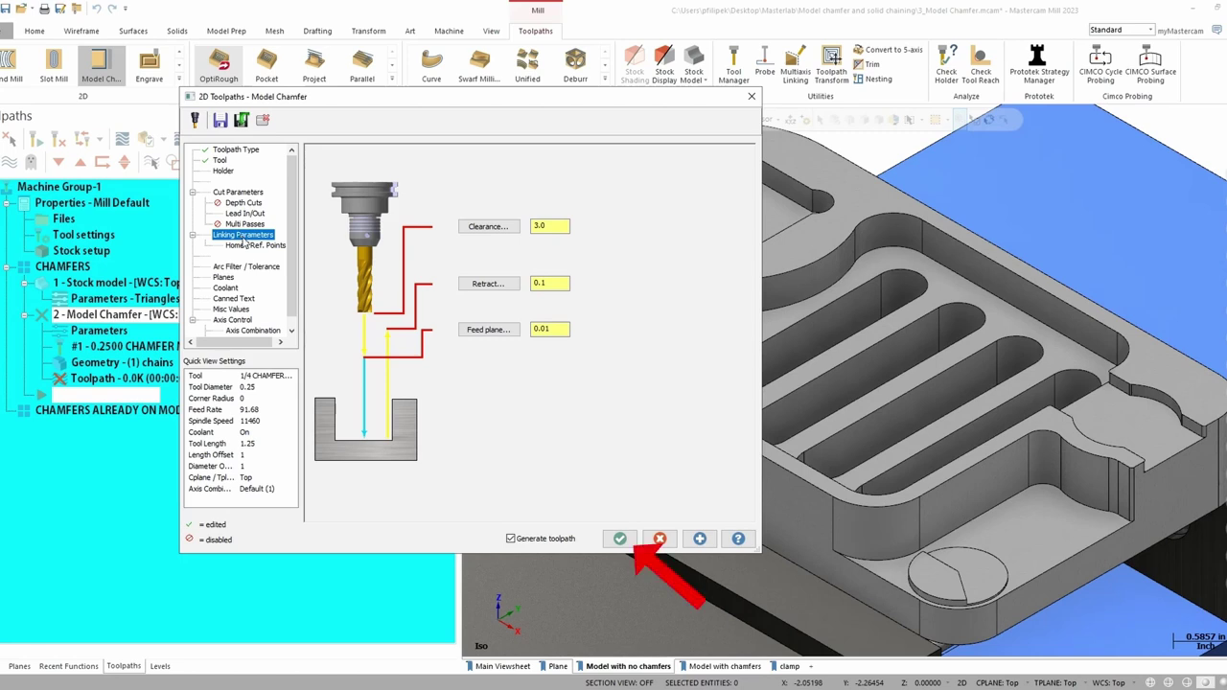
pyautogui.click(621, 539)
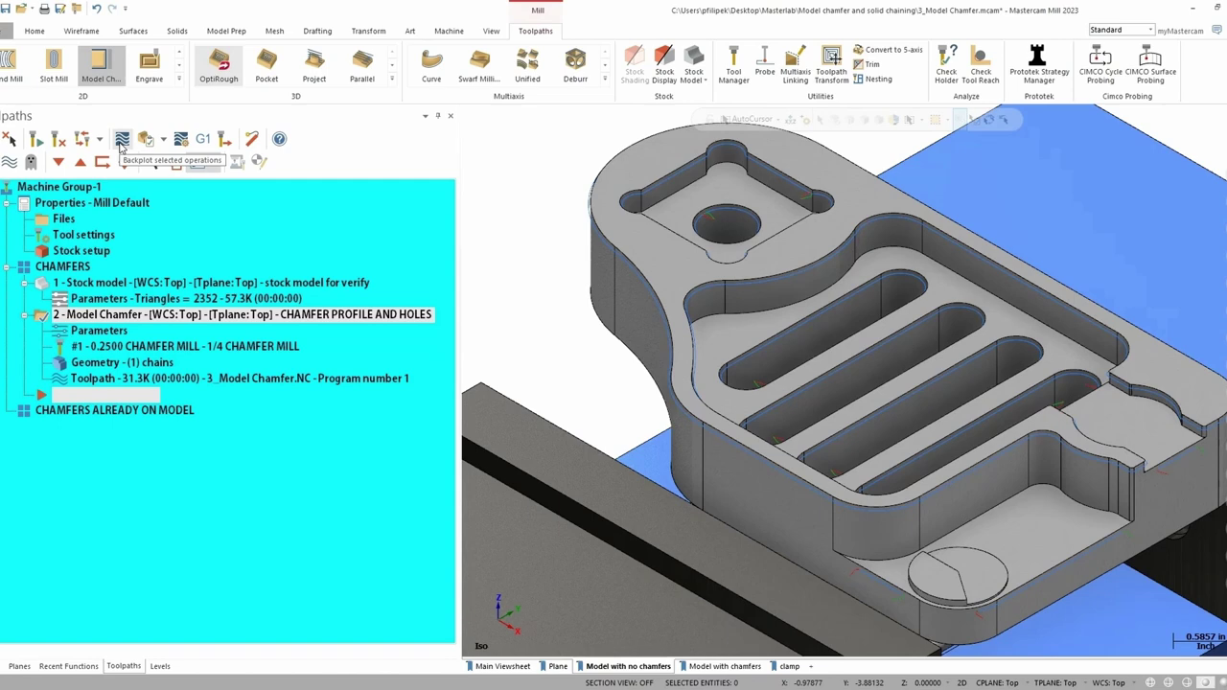
pyautogui.scroll(8, 893, 461)
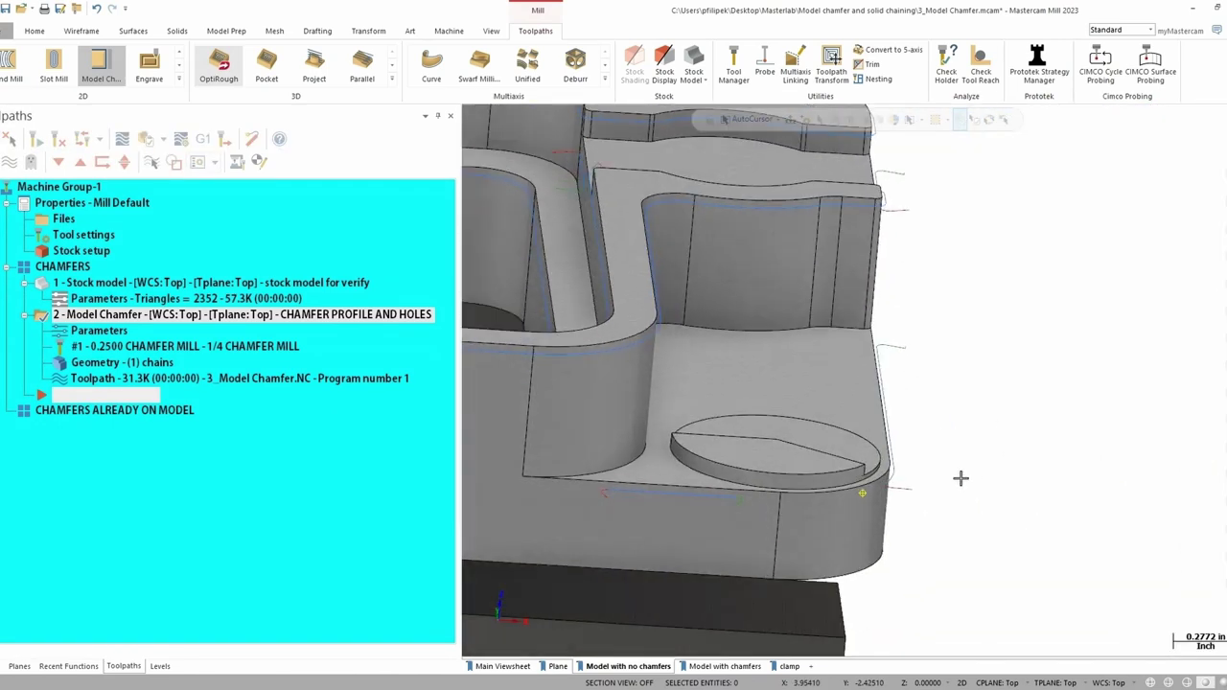
pyautogui.scroll(4, 959, 480)
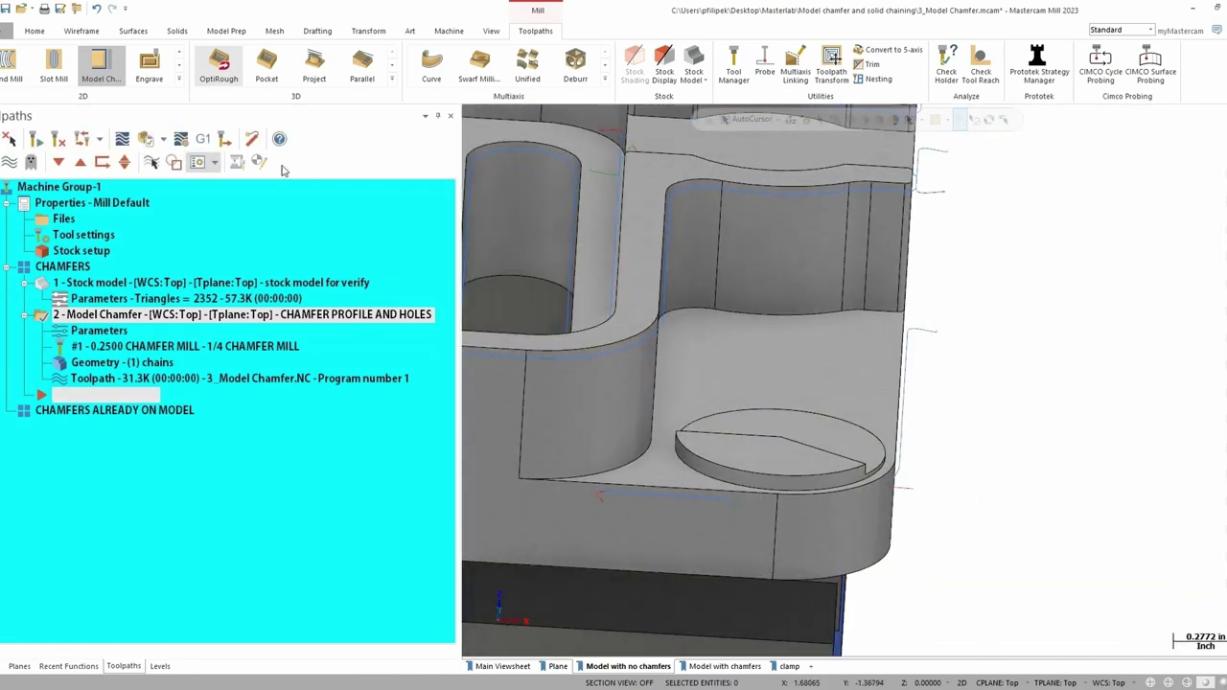
pyautogui.click(143, 139)
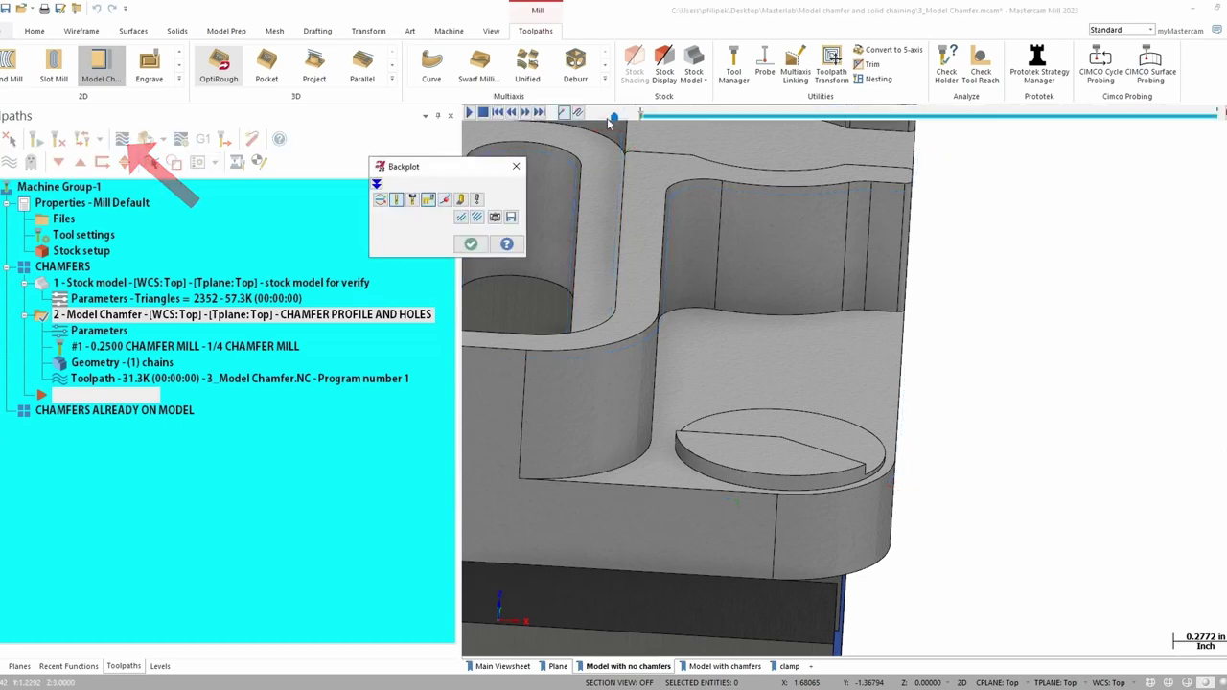
pyautogui.moveTo(642, 115); pyautogui.dragTo(1162, 115)
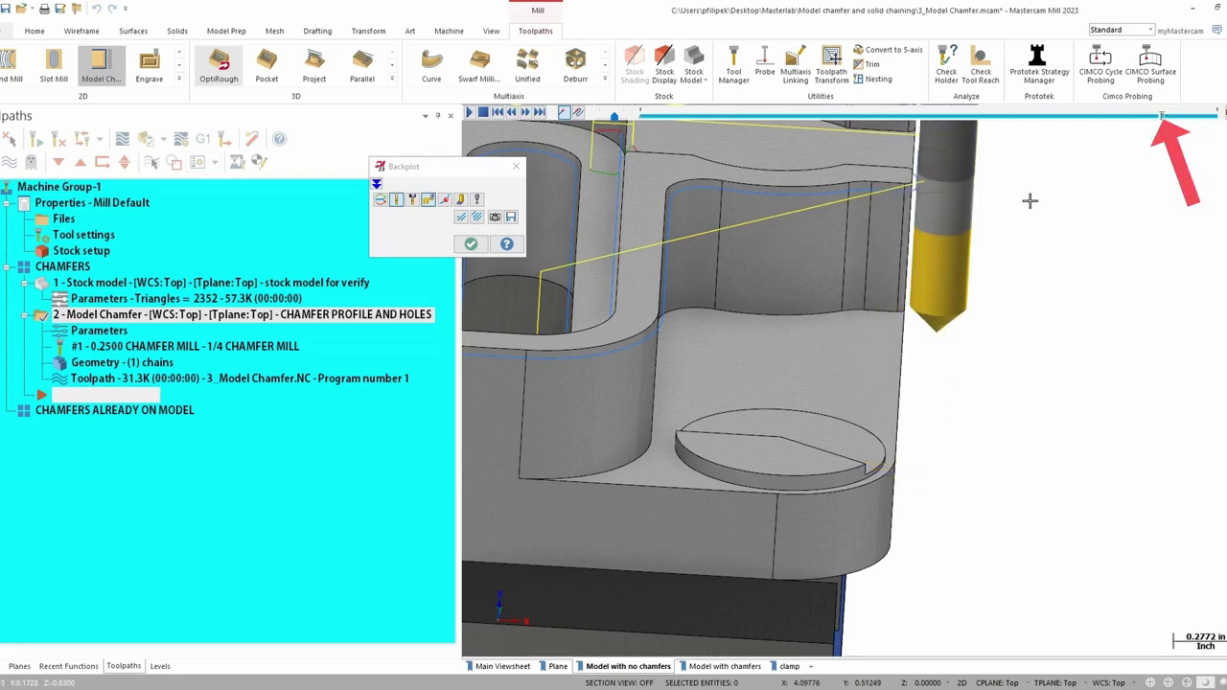
pyautogui.moveTo(1030, 200); pyautogui.dragTo(1069, 401, button='middle')
pyautogui.scroll(5, 894, 401)
pyautogui.scroll(2, 1055, 401)
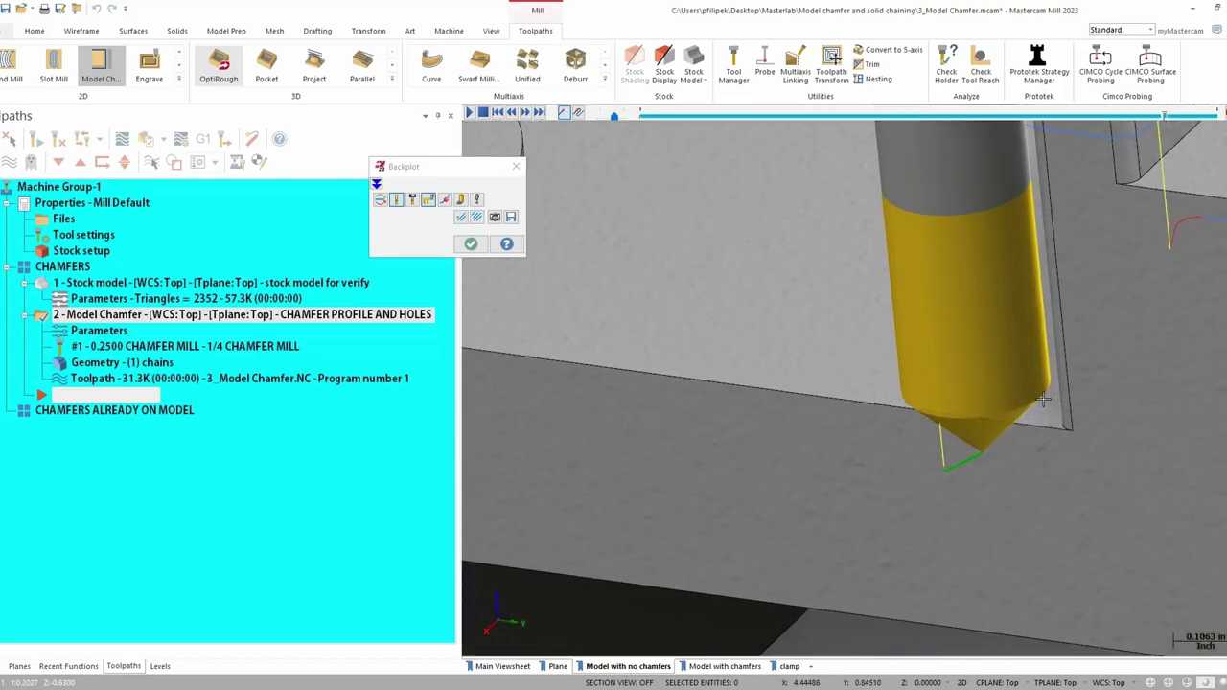
pyautogui.scroll(-1, 1062, 410)
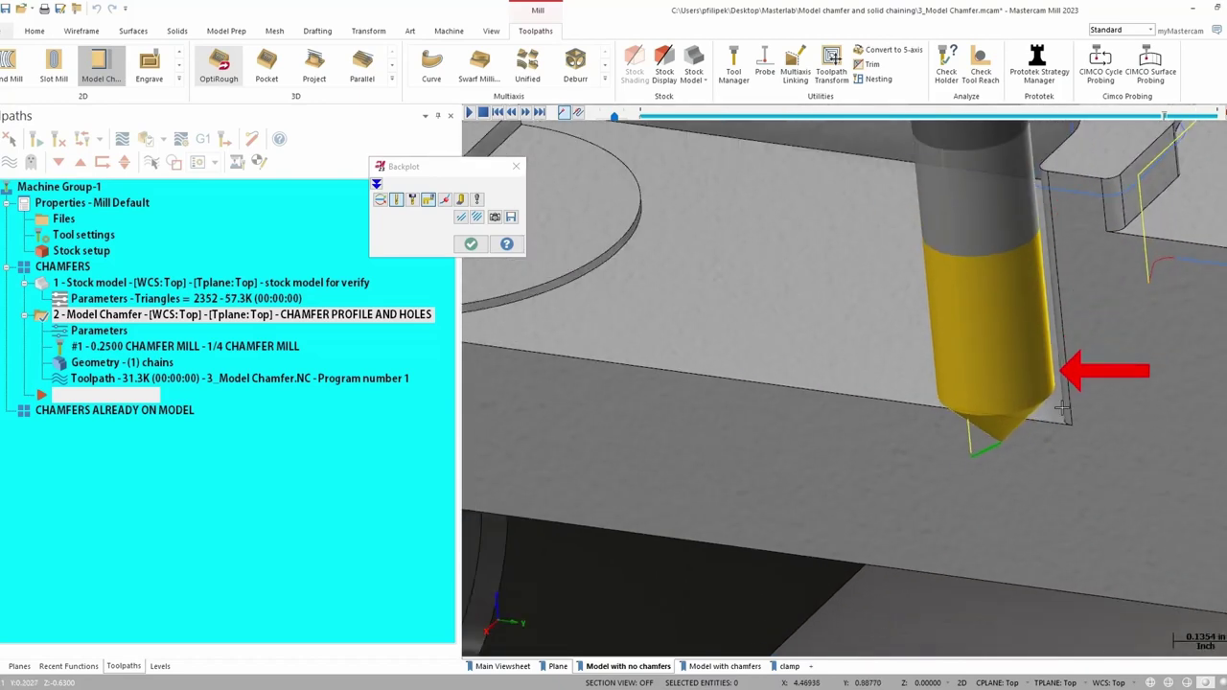
pyautogui.scroll(-2, 1062, 411)
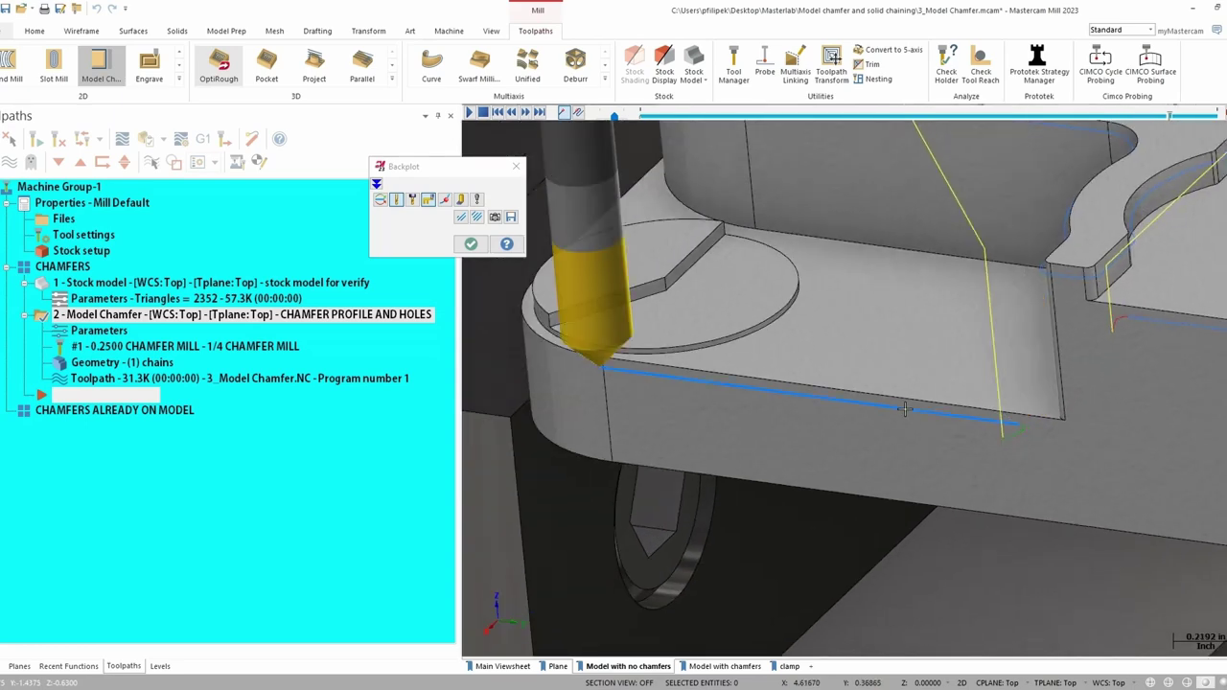
pyautogui.moveTo(851, 384); pyautogui.dragTo(774, 446, button='middle')
pyautogui.scroll(3, 775, 446)
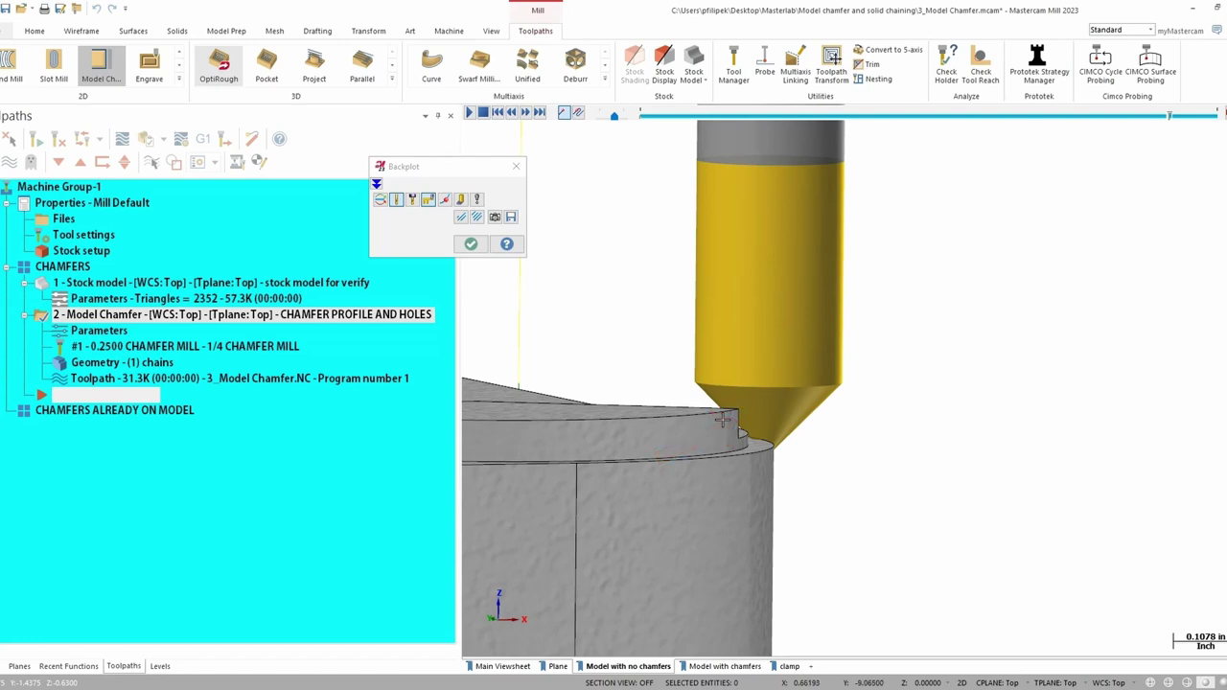
pyautogui.scroll(-1, 726, 419)
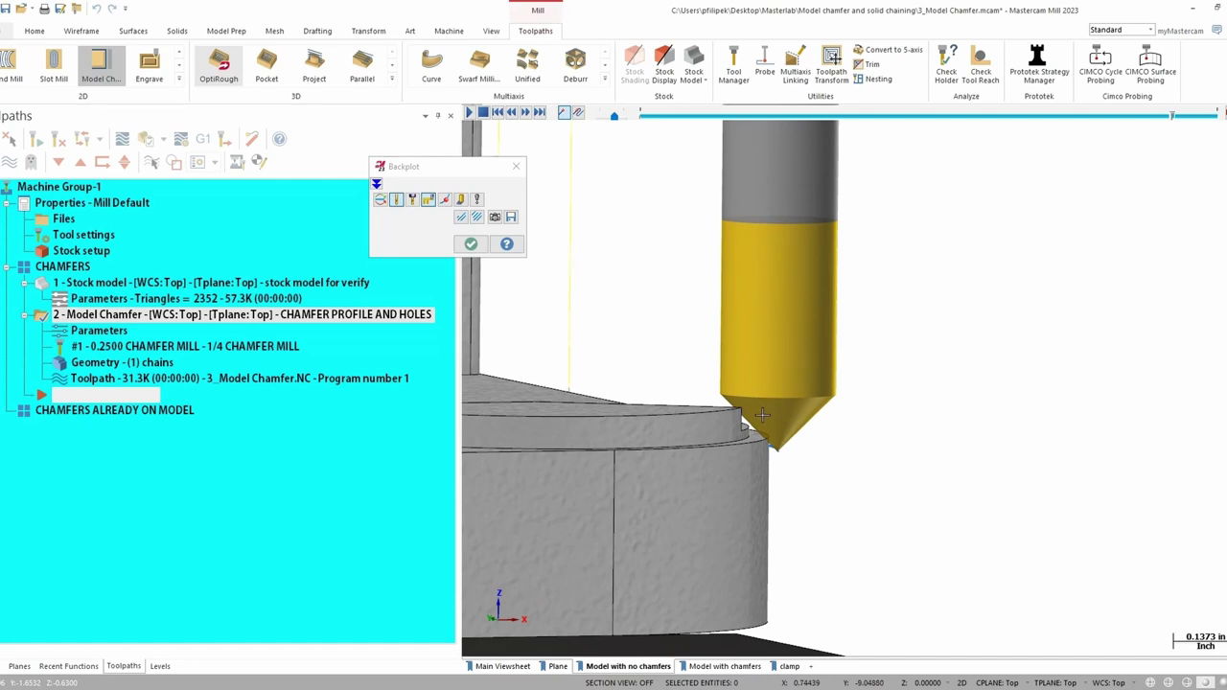
pyautogui.scroll(-1, 759, 417)
pyautogui.moveTo(758, 417); pyautogui.dragTo(866, 406, button='middle')
pyautogui.scroll(-1, 928, 399)
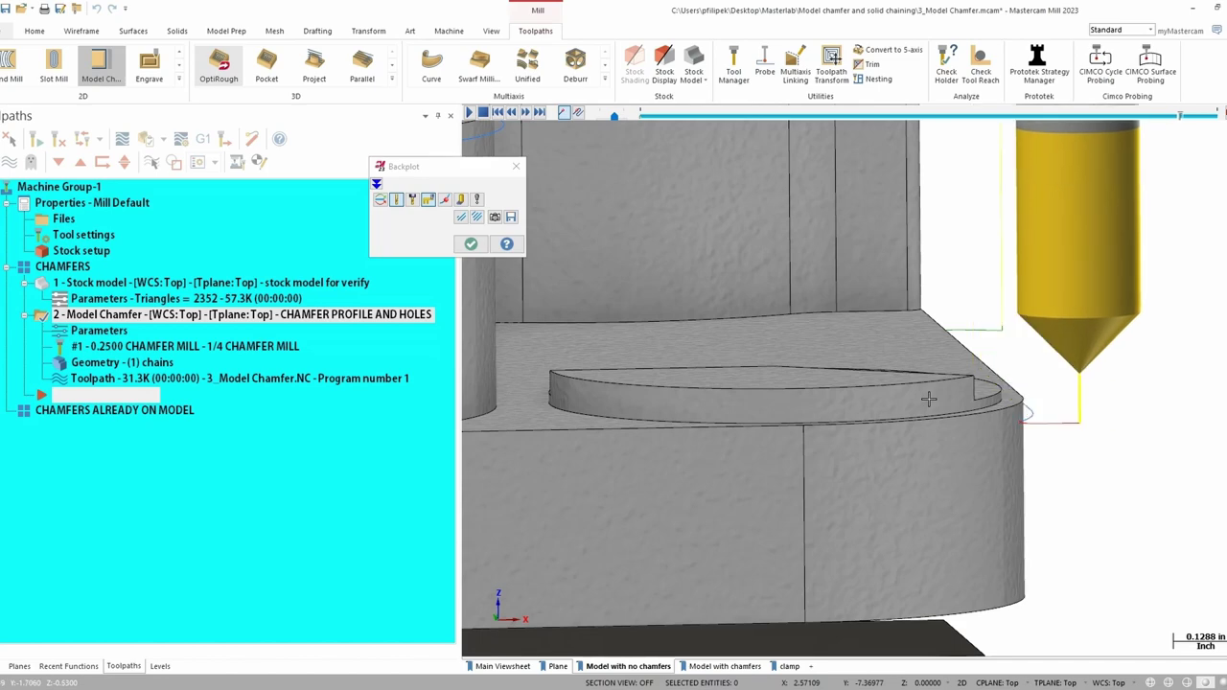
pyautogui.moveTo(823, 424); pyautogui.dragTo(764, 427, button='middle')
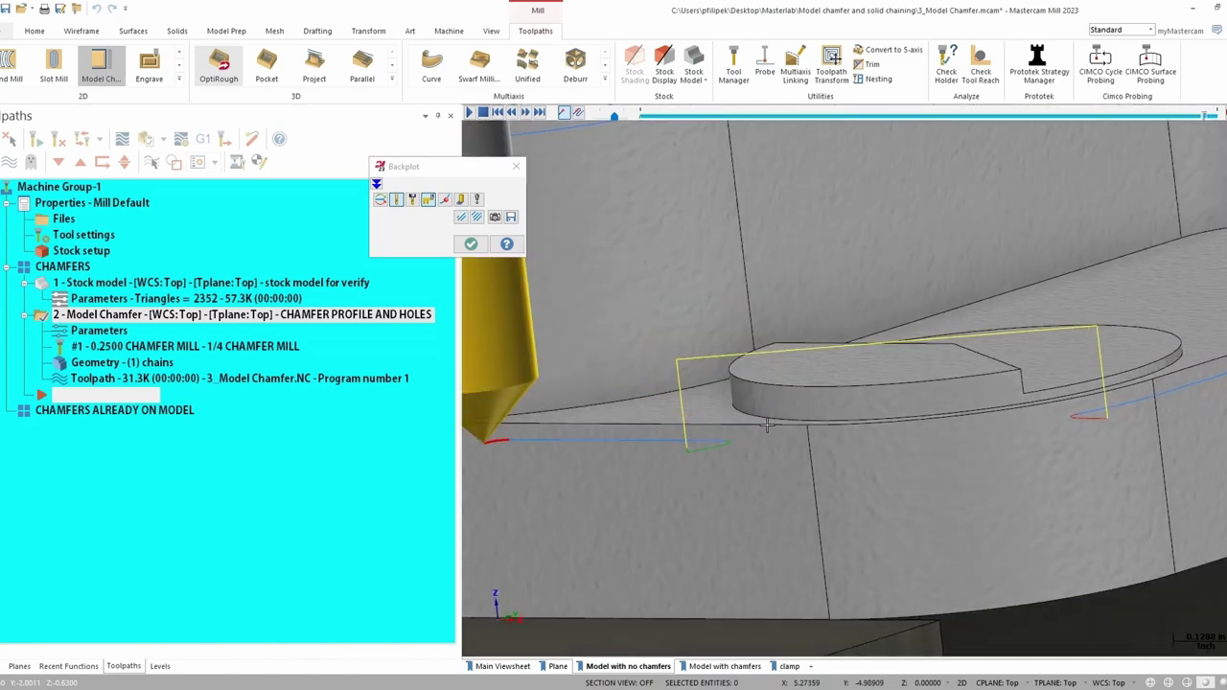
pyautogui.scroll(-3, 767, 426)
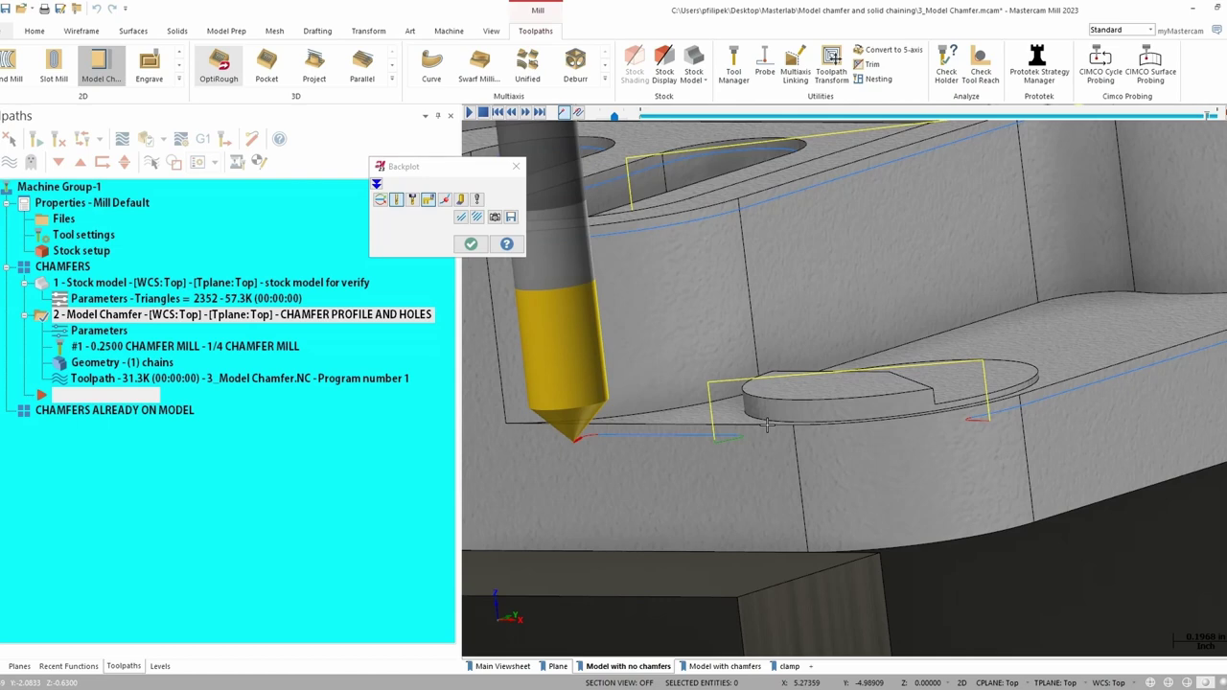
pyautogui.click(471, 243)
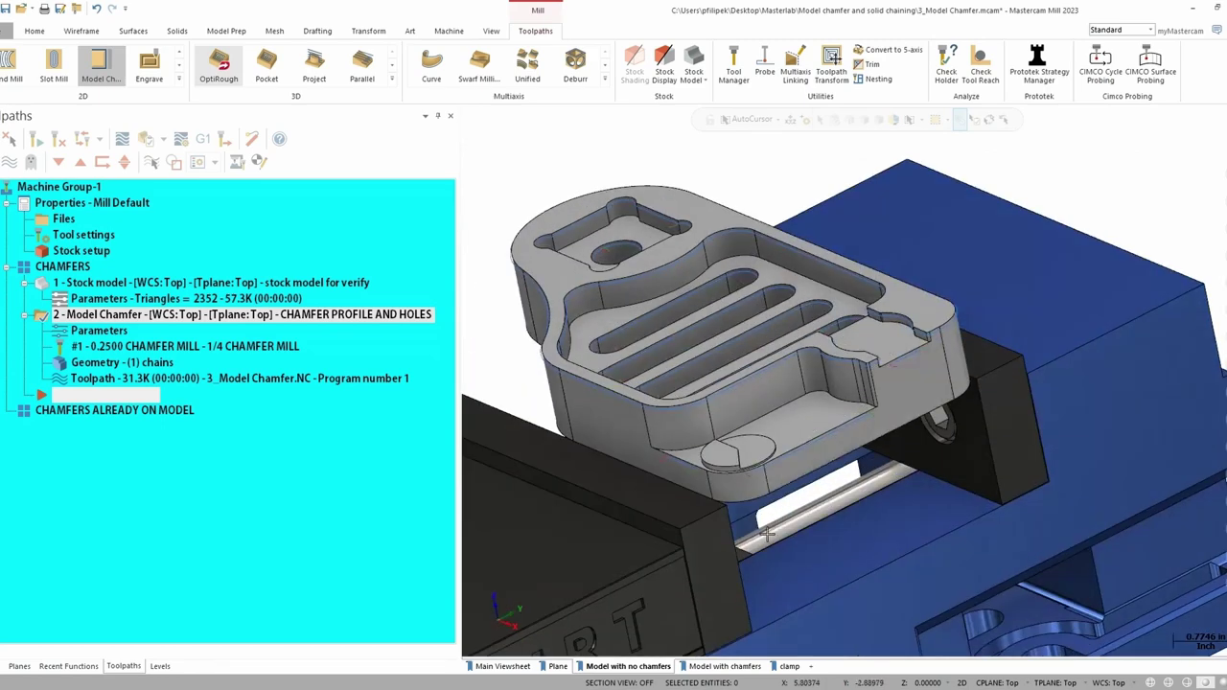
# Step: Switch to the 'Model with chamfers' view and zoom around the part to inspect its chamfers
pyautogui.click(741, 666)
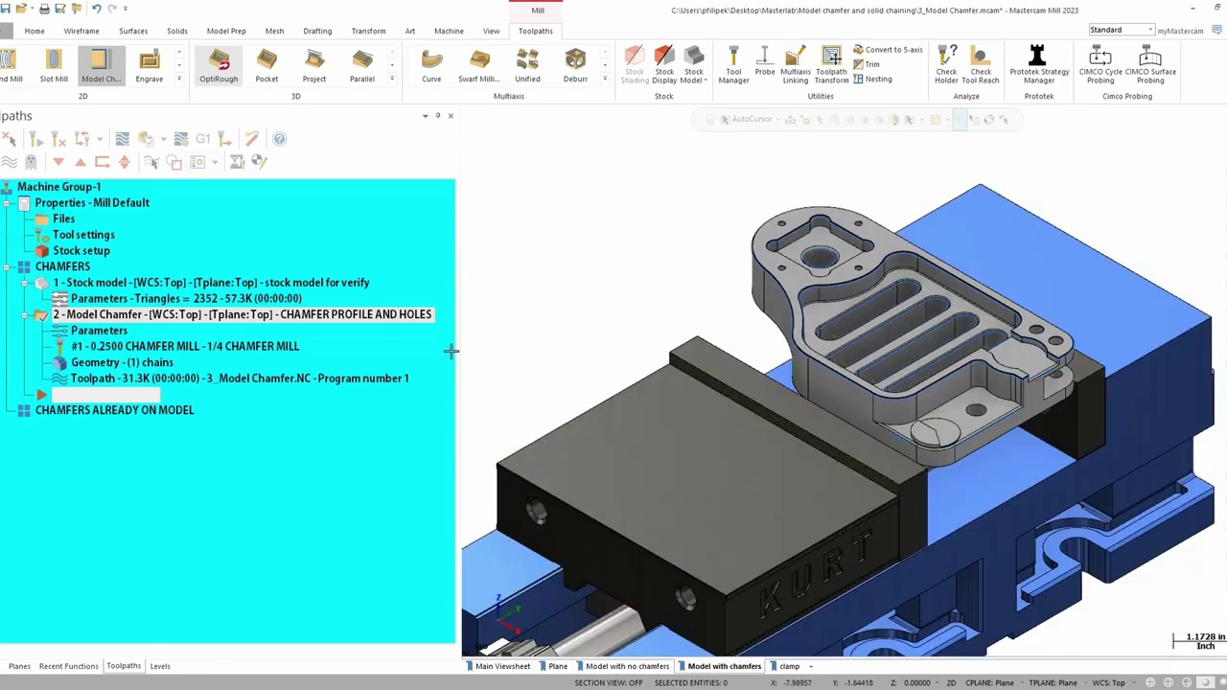
pyautogui.scroll(5, 959, 422)
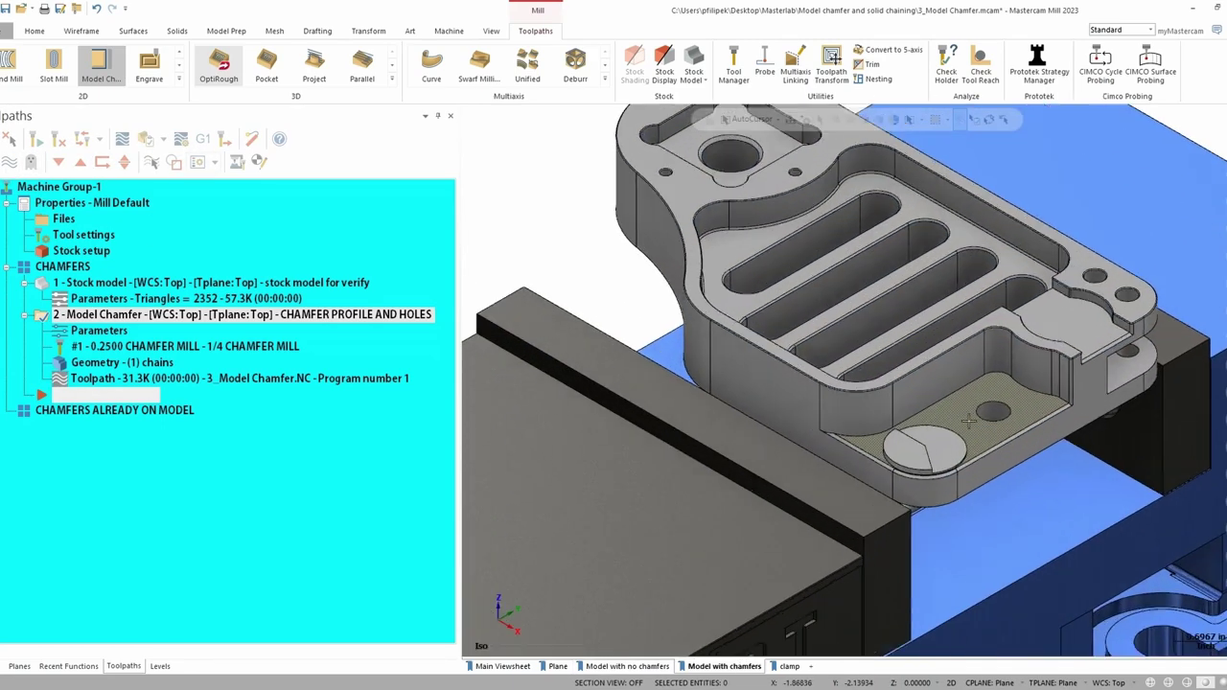
pyautogui.scroll(4, 959, 494)
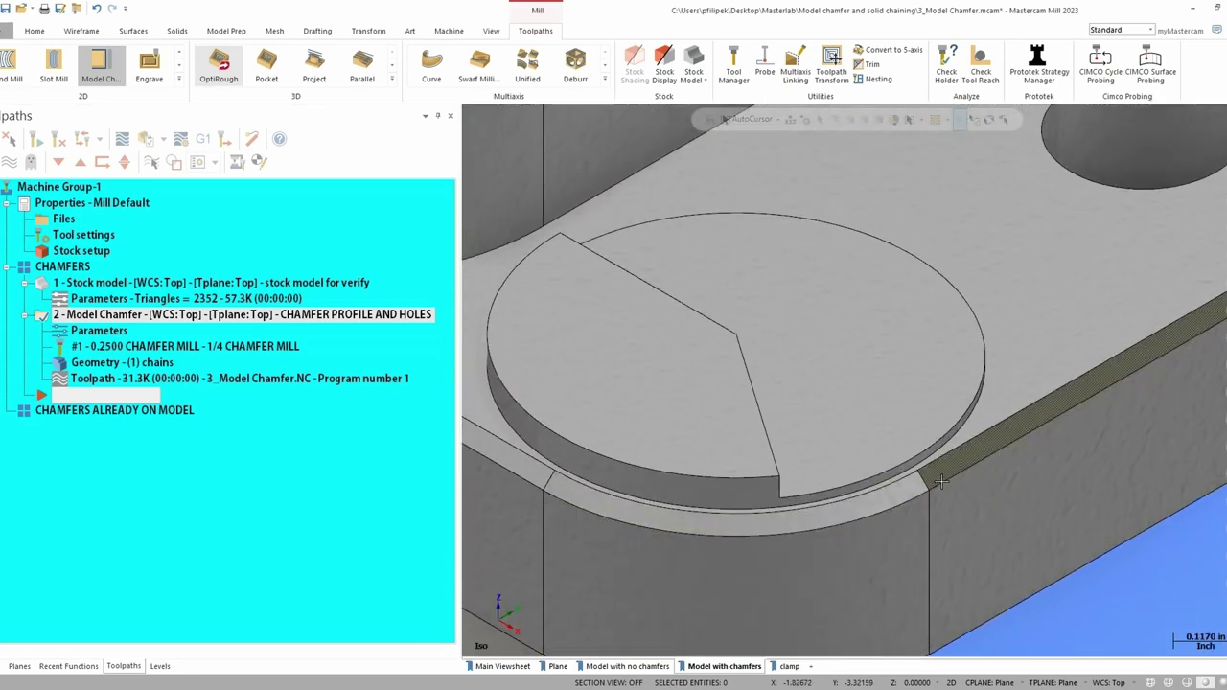
pyautogui.scroll(-6, 933, 486)
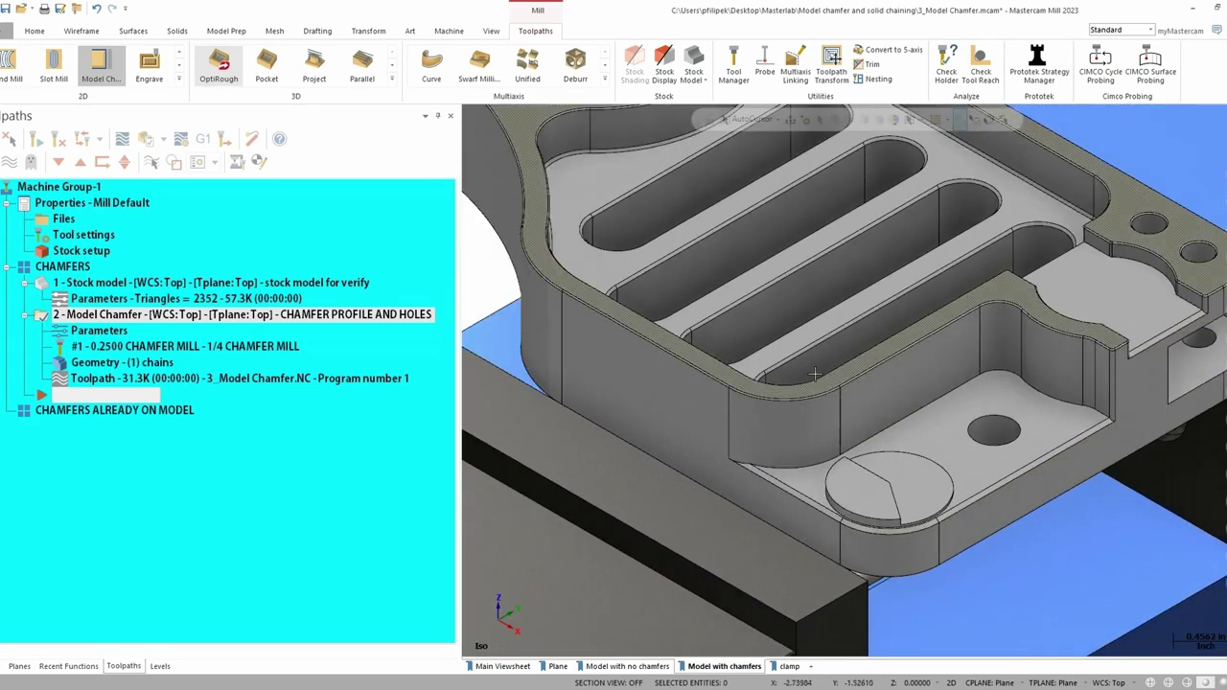
pyautogui.scroll(4, 814, 399)
pyautogui.scroll(2, 814, 399)
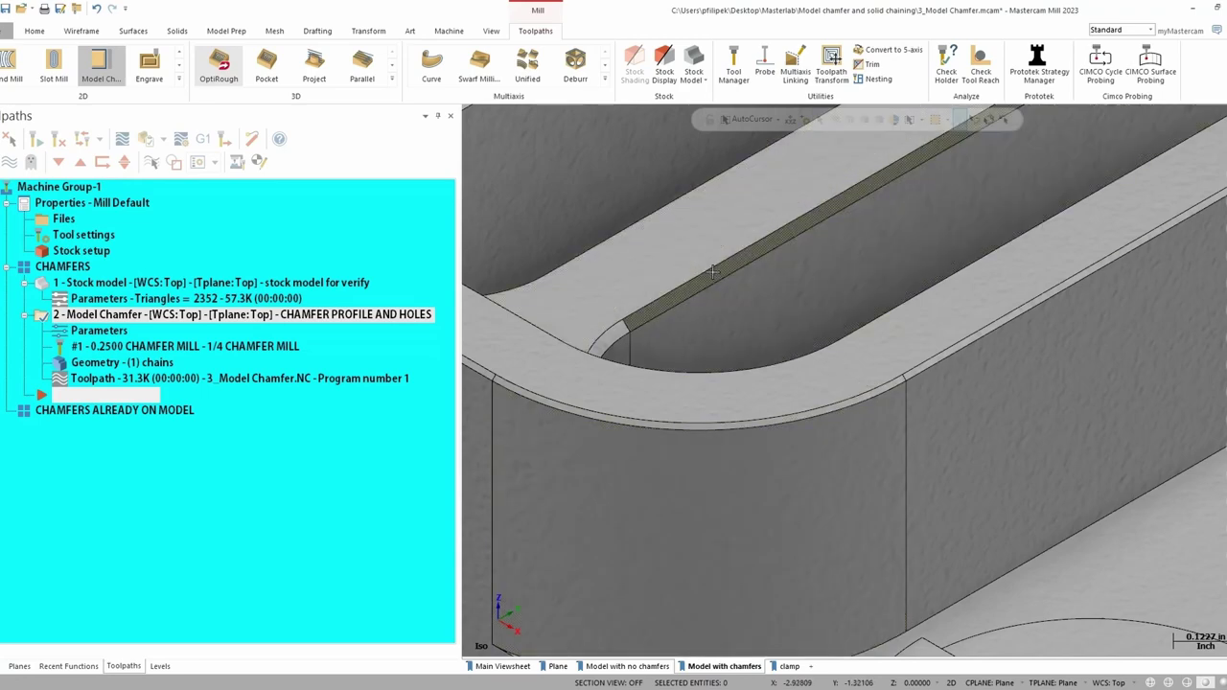
pyautogui.scroll(-6, 712, 273)
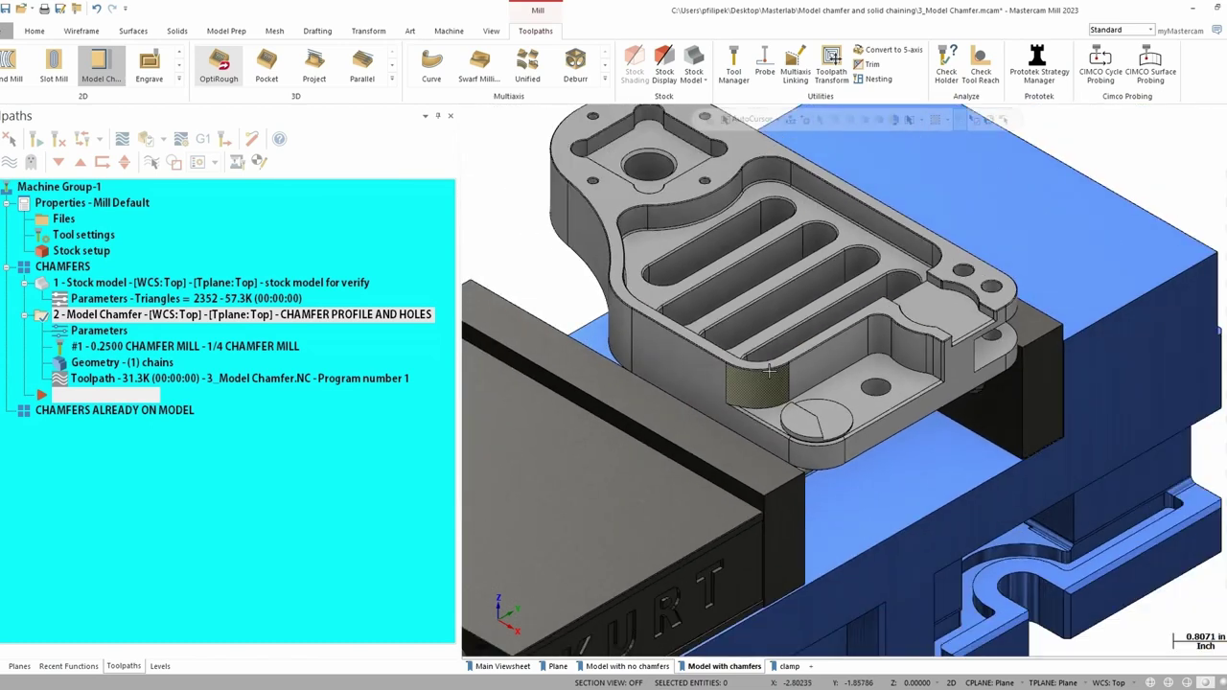
pyautogui.scroll(-1, 769, 370)
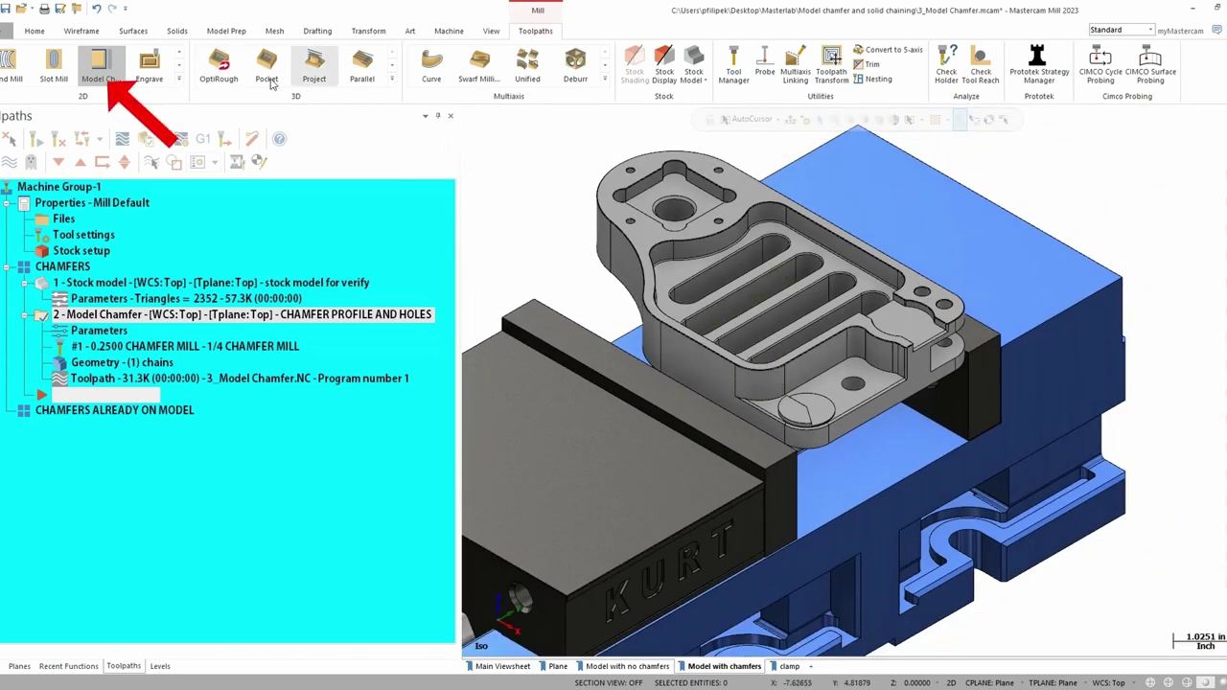
# Step: Start a new Model Chamfer toolpath, trial-chain the pocket, slot and hole loops, then remove them
pyautogui.click(100, 63)
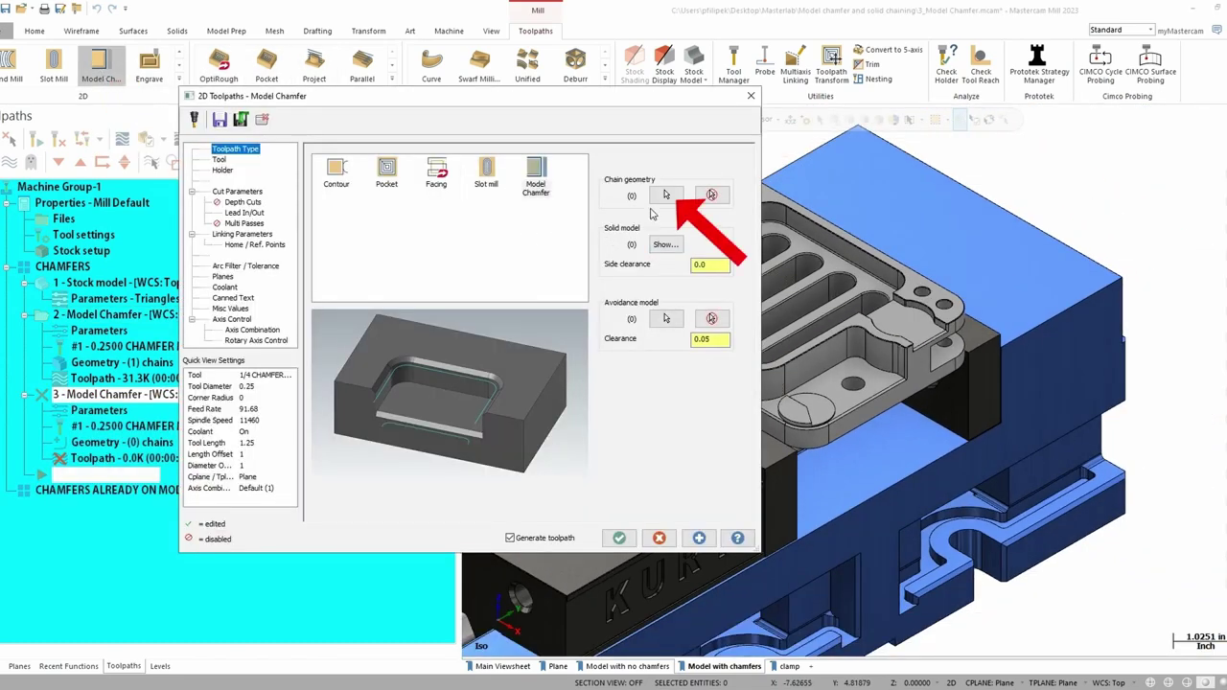
pyautogui.click(666, 194)
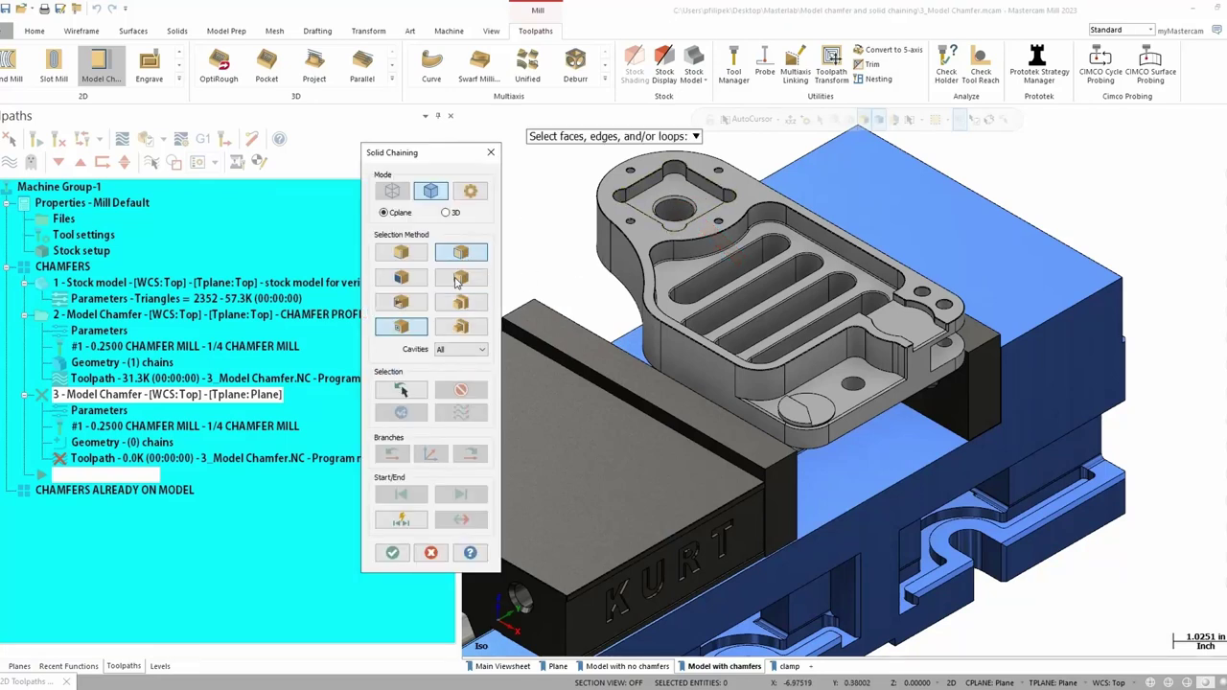
pyautogui.click(648, 245)
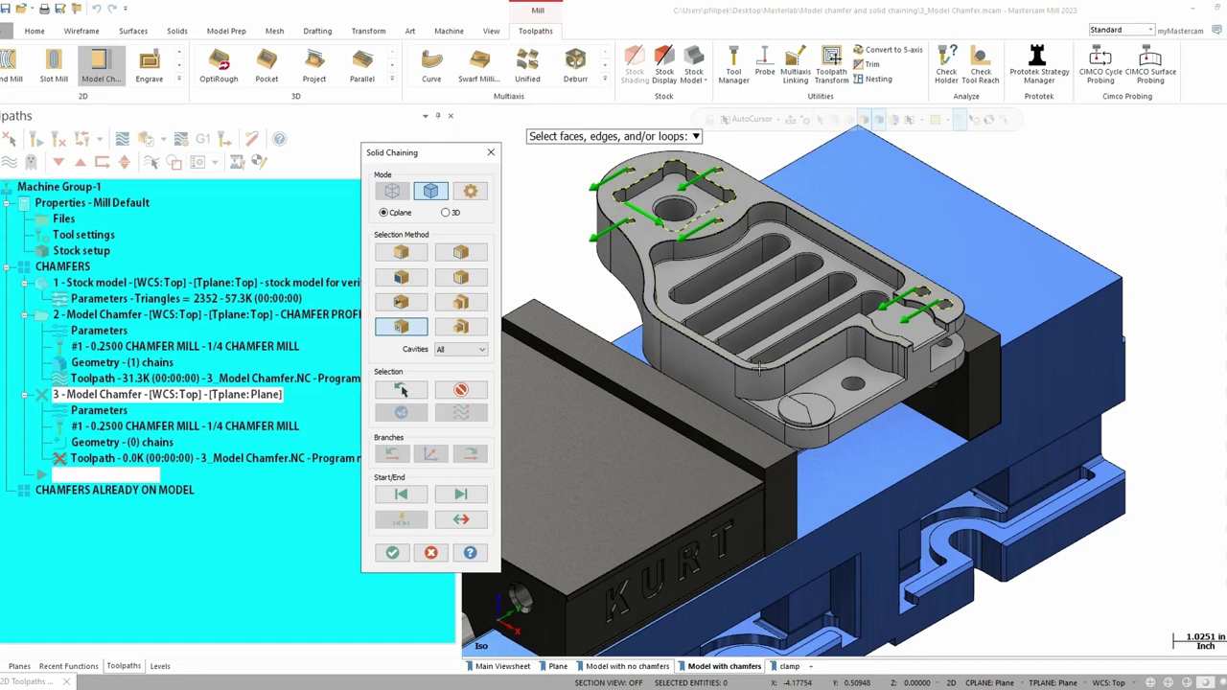
pyautogui.click(837, 392)
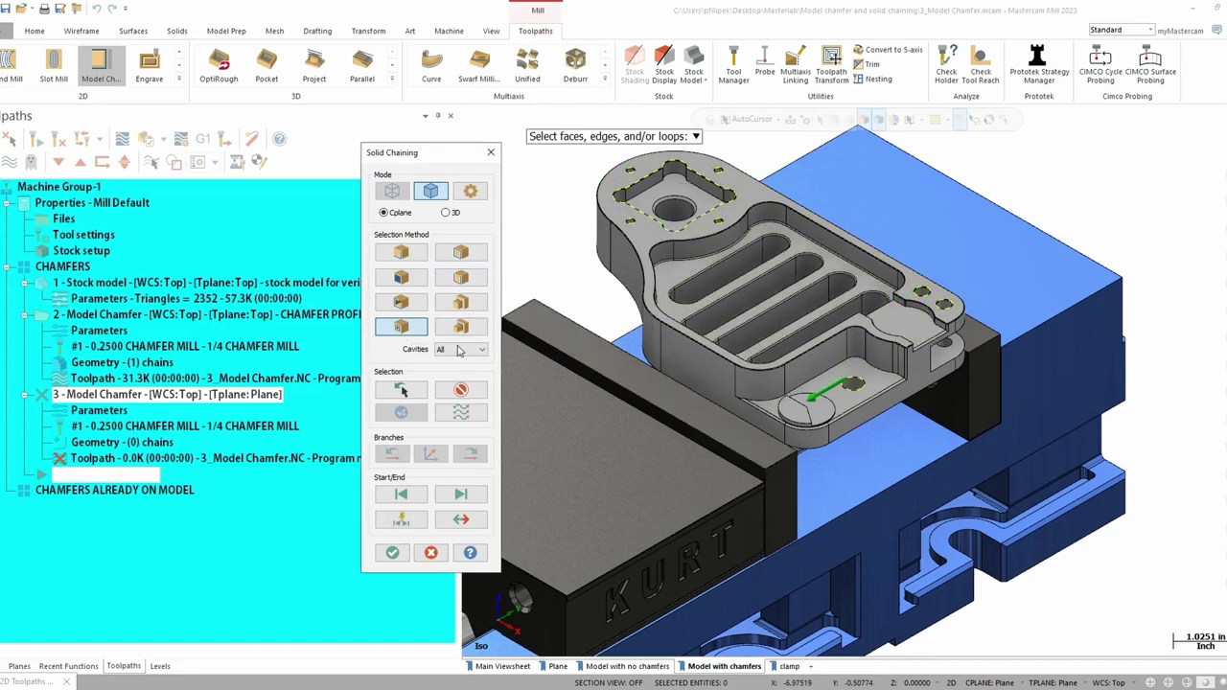
pyautogui.click(461, 390)
pyautogui.click(461, 390)
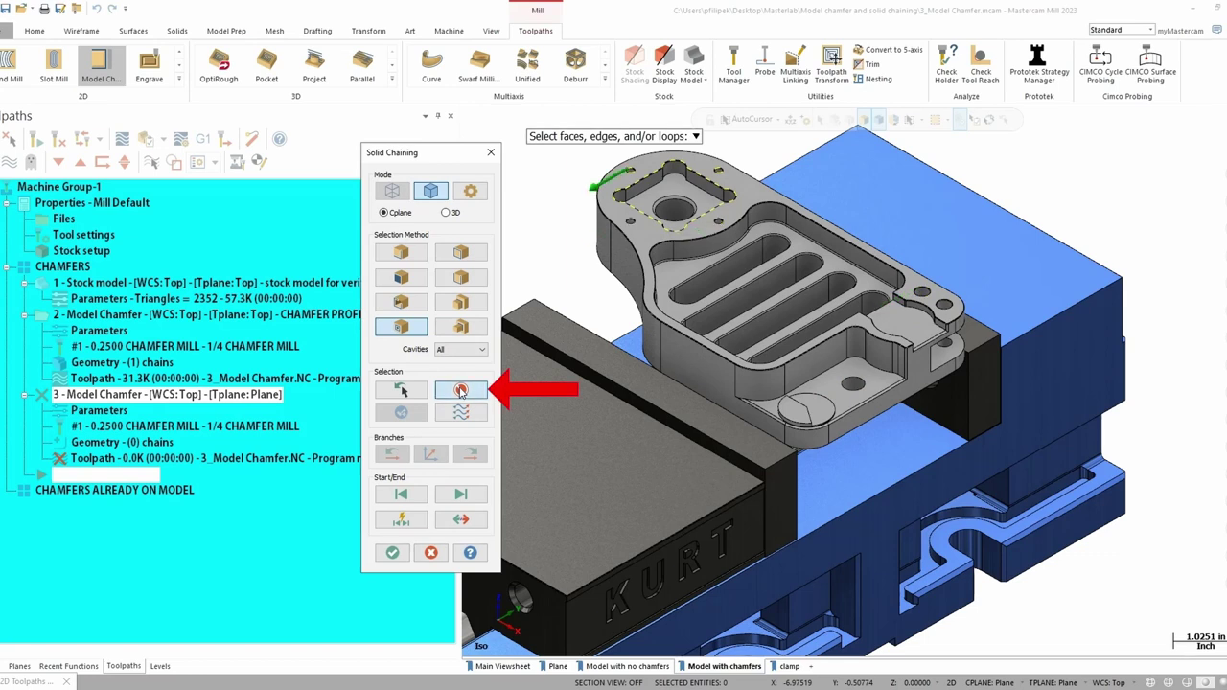
pyautogui.click(462, 390)
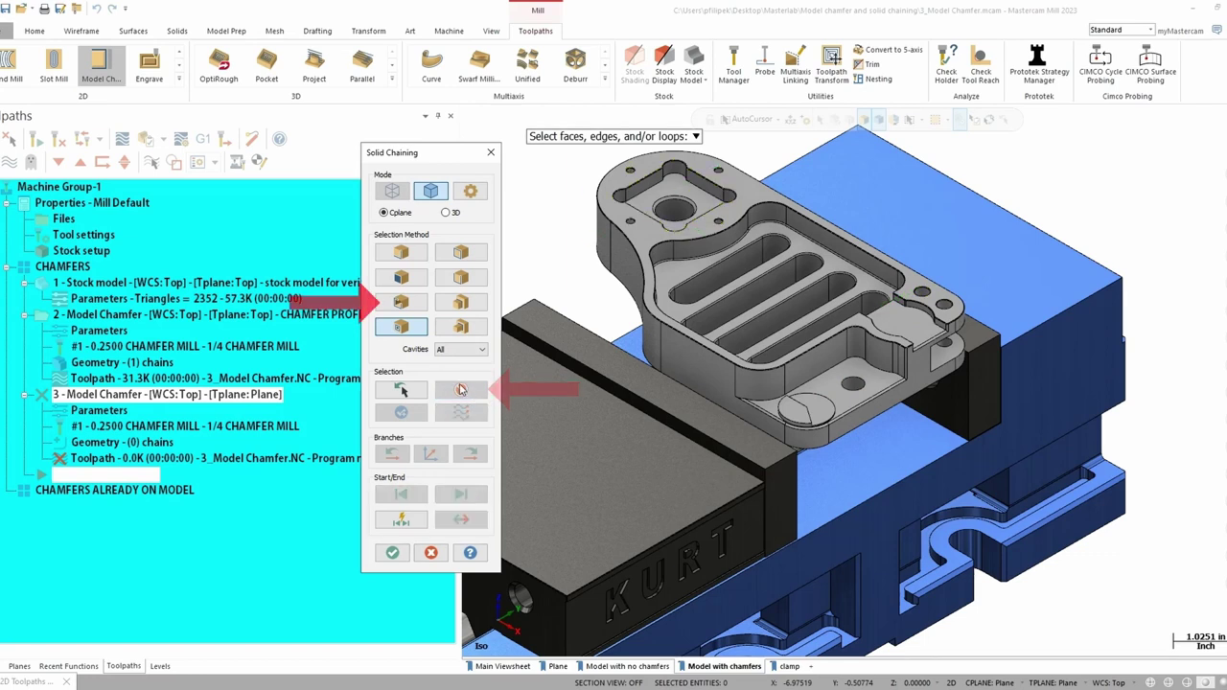
# Step: Chain the part's outer edge with all pockets and holes using face-with-cavities, and confirm
pyautogui.click(419, 309)
pyautogui.click(652, 244)
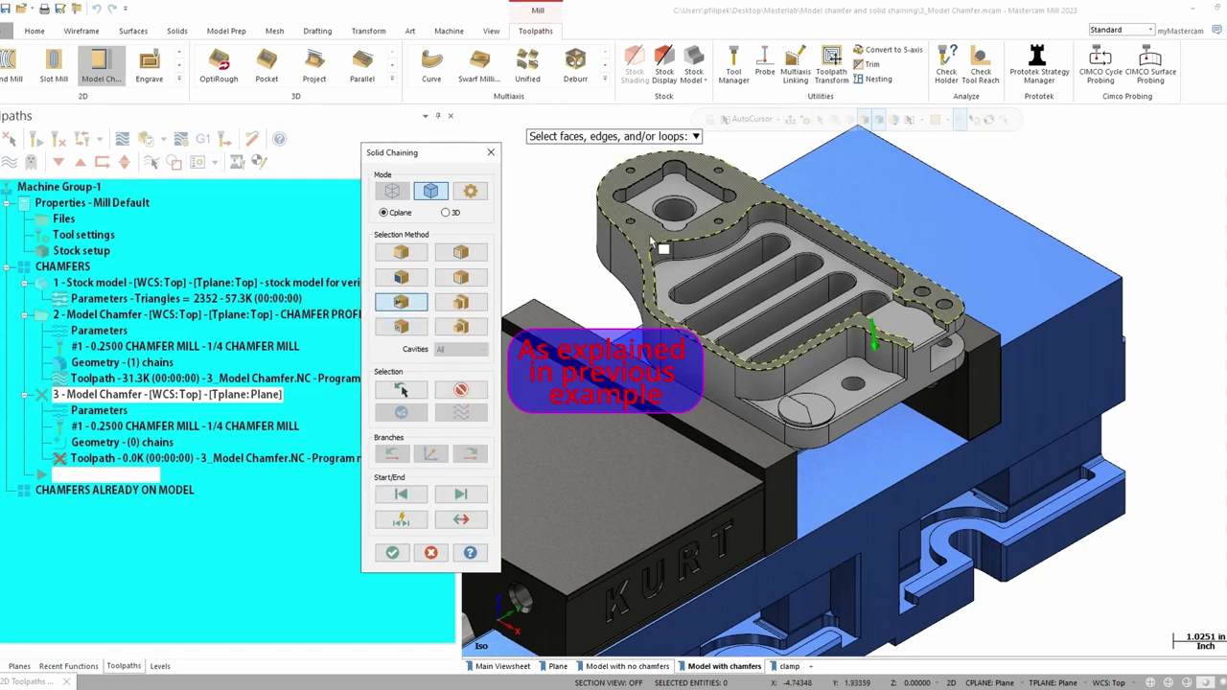
pyautogui.click(861, 401)
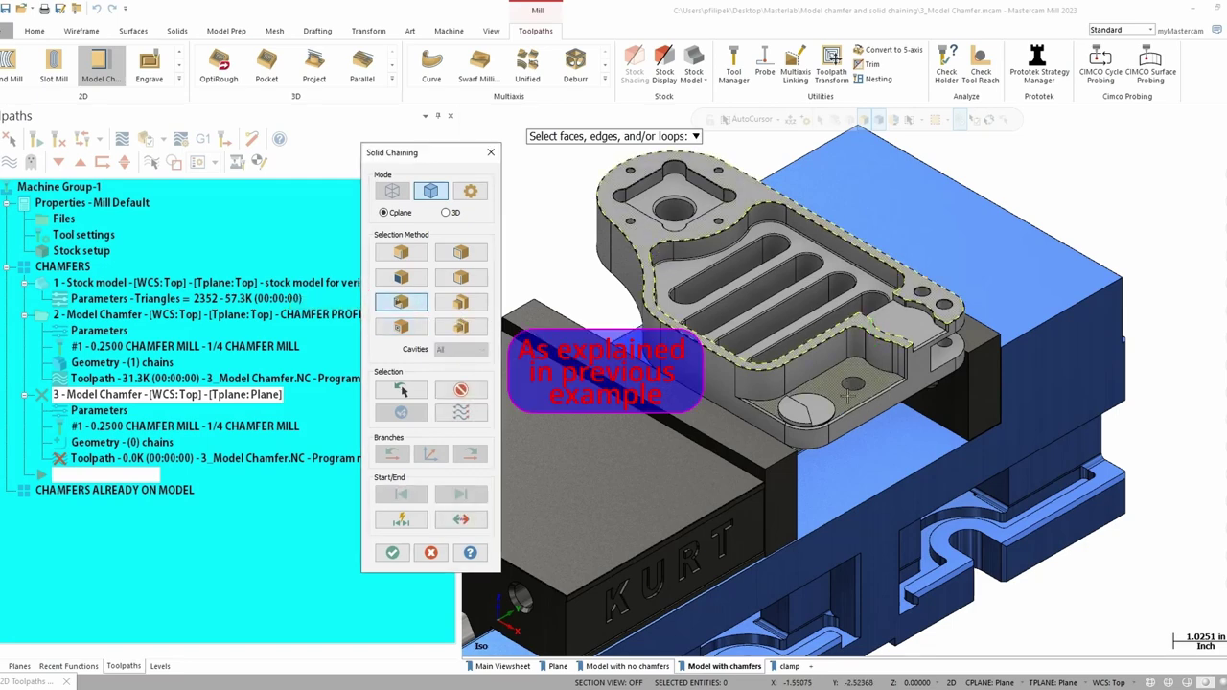
pyautogui.click(930, 331)
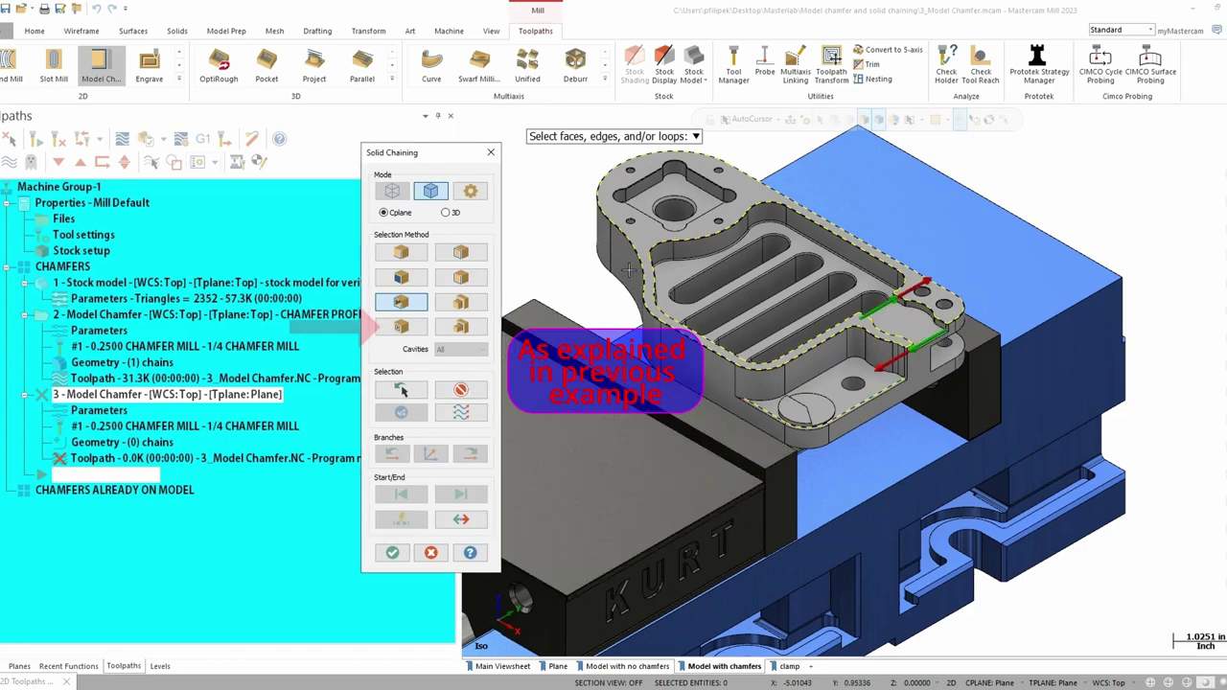
pyautogui.click(401, 326)
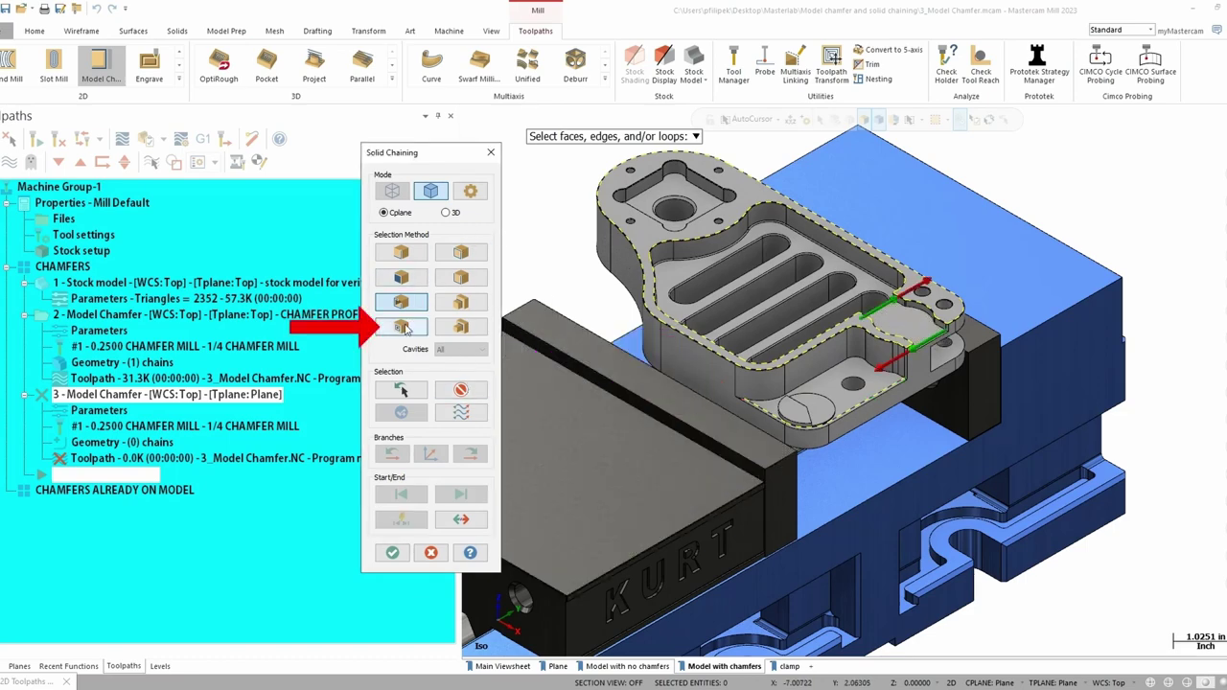
pyautogui.click(685, 274)
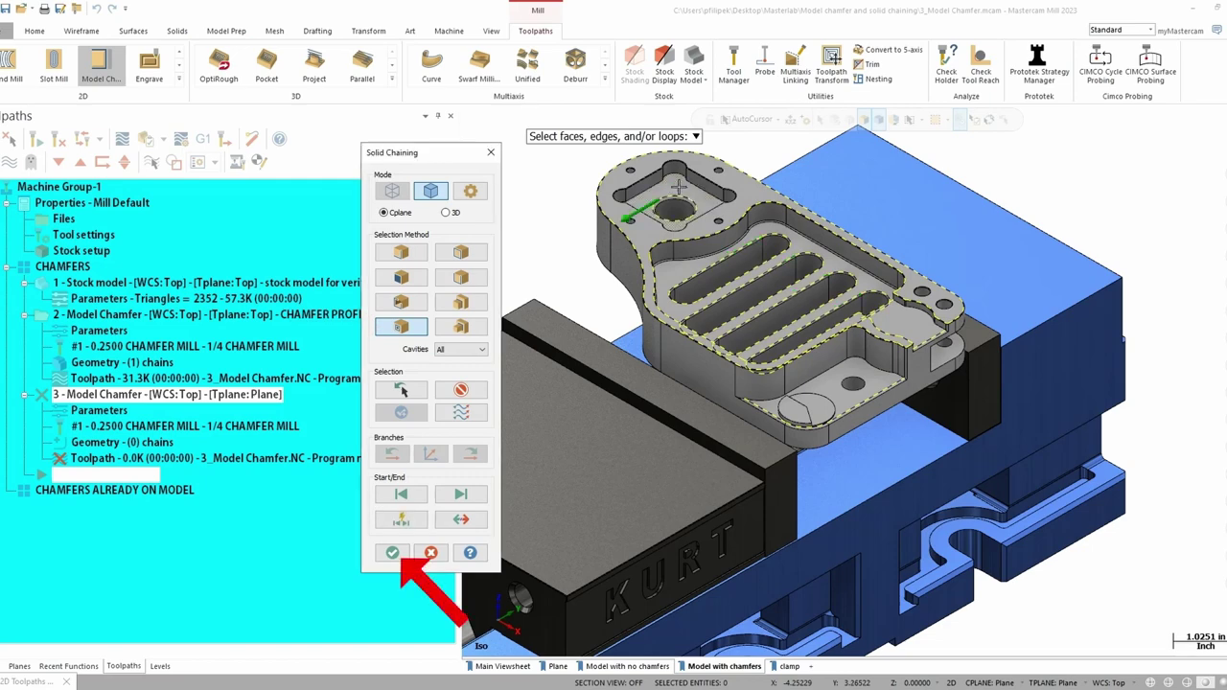
pyautogui.click(392, 552)
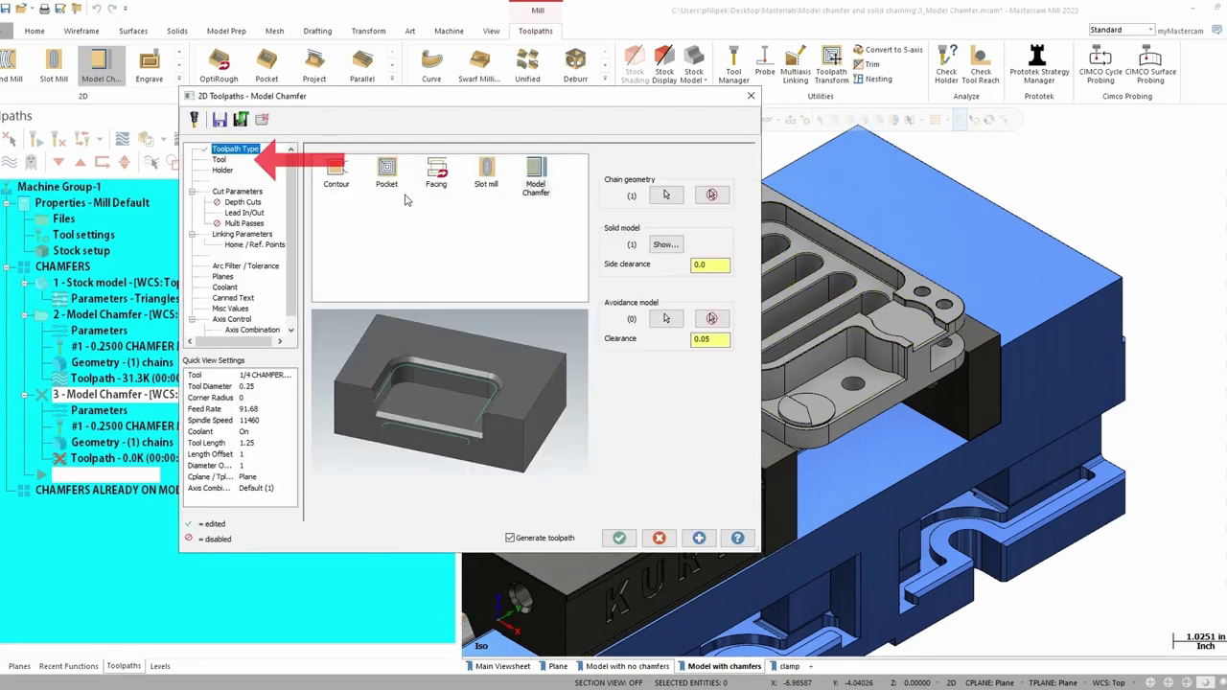
# Step: Use the 1/4 CHAMFER MILL with chamfer width 0, regenerate the toolpath, and verify in the simulator
pyautogui.click(225, 161)
pyautogui.click(464, 177)
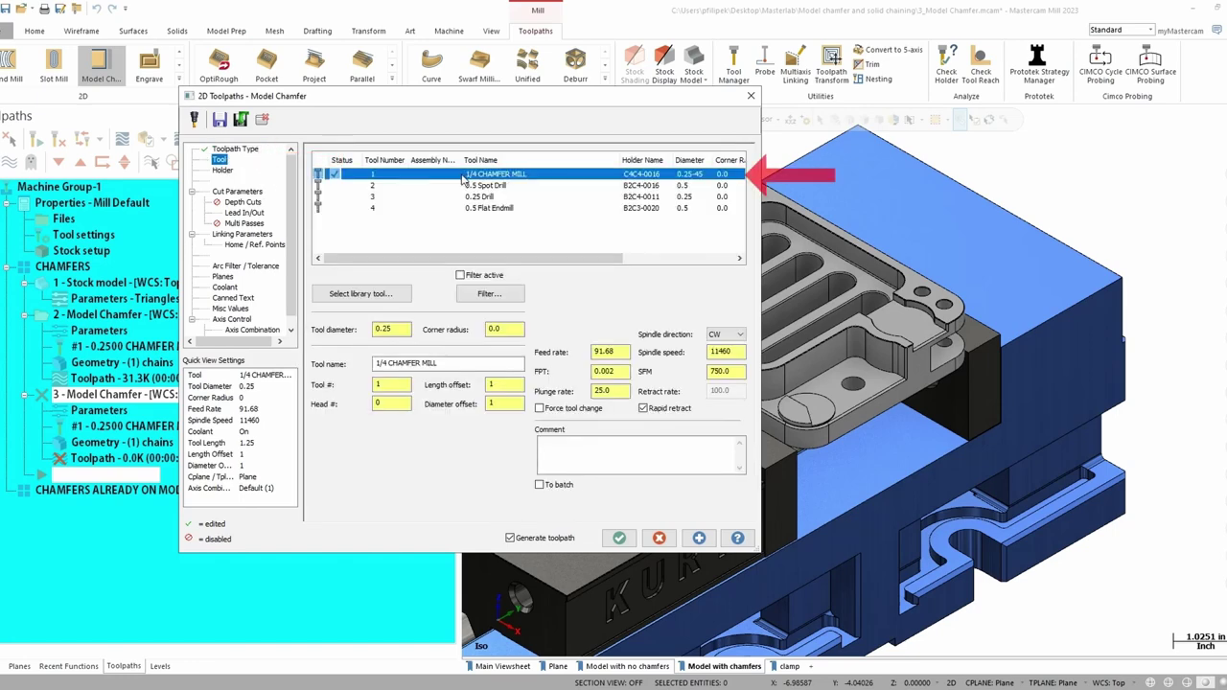
pyautogui.click(240, 192)
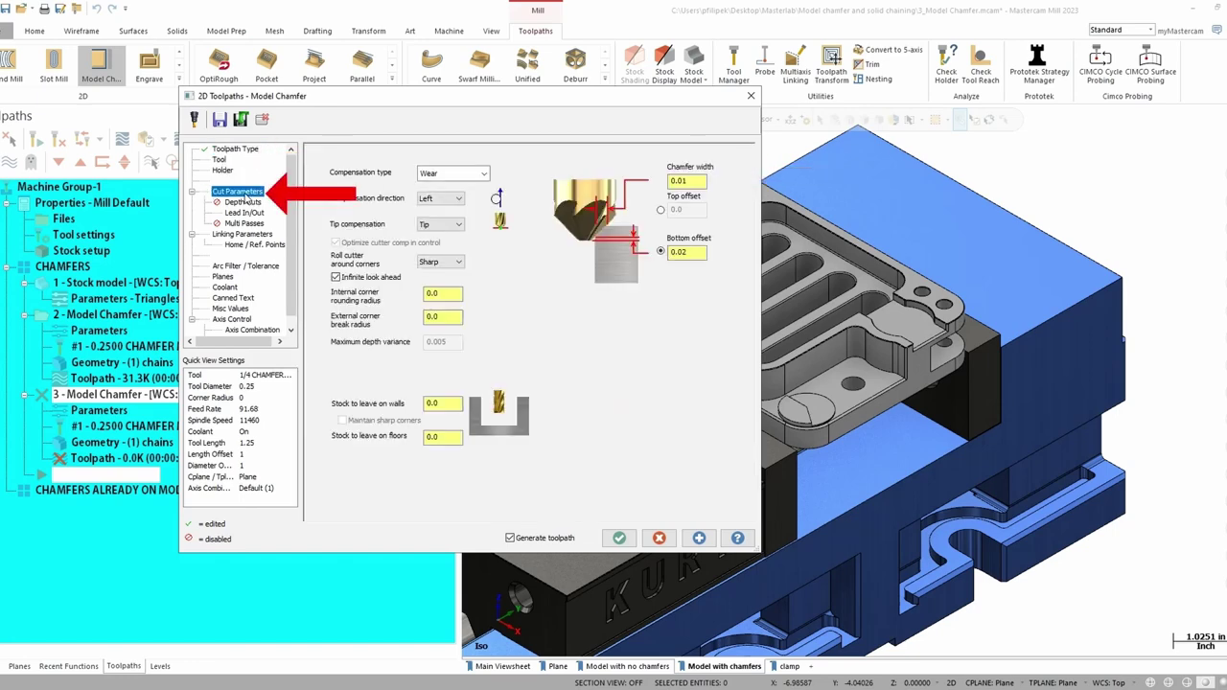
pyautogui.doubleClick(679, 181)
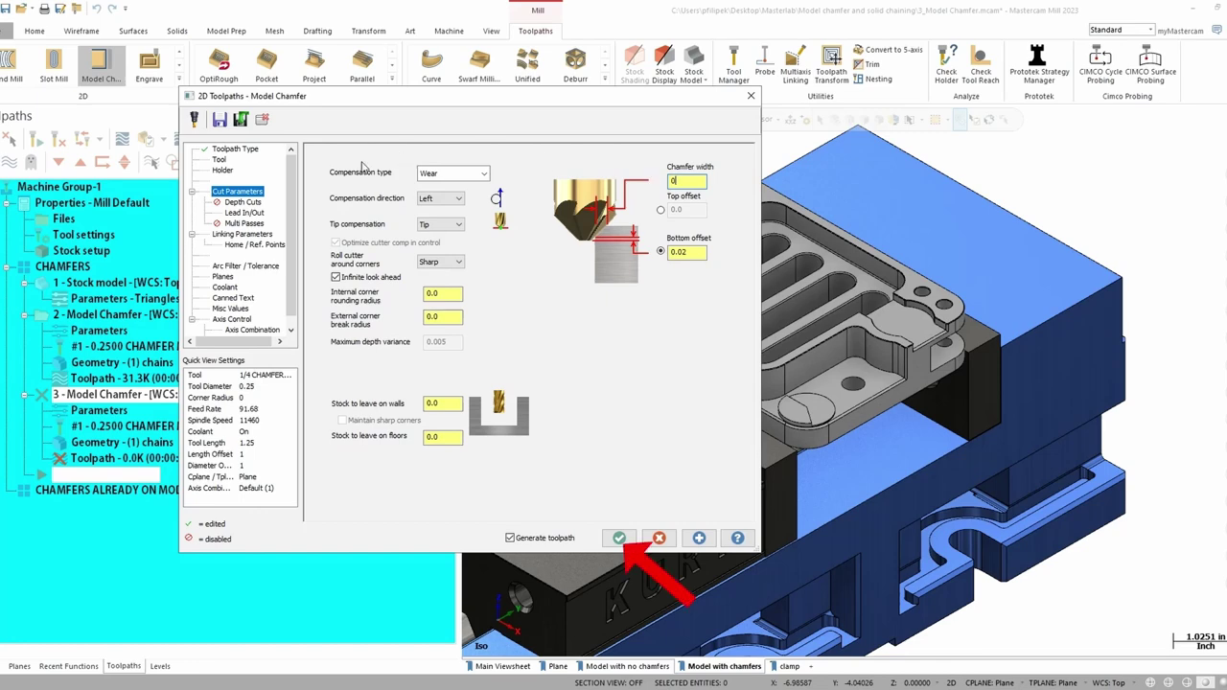
pyautogui.click(619, 538)
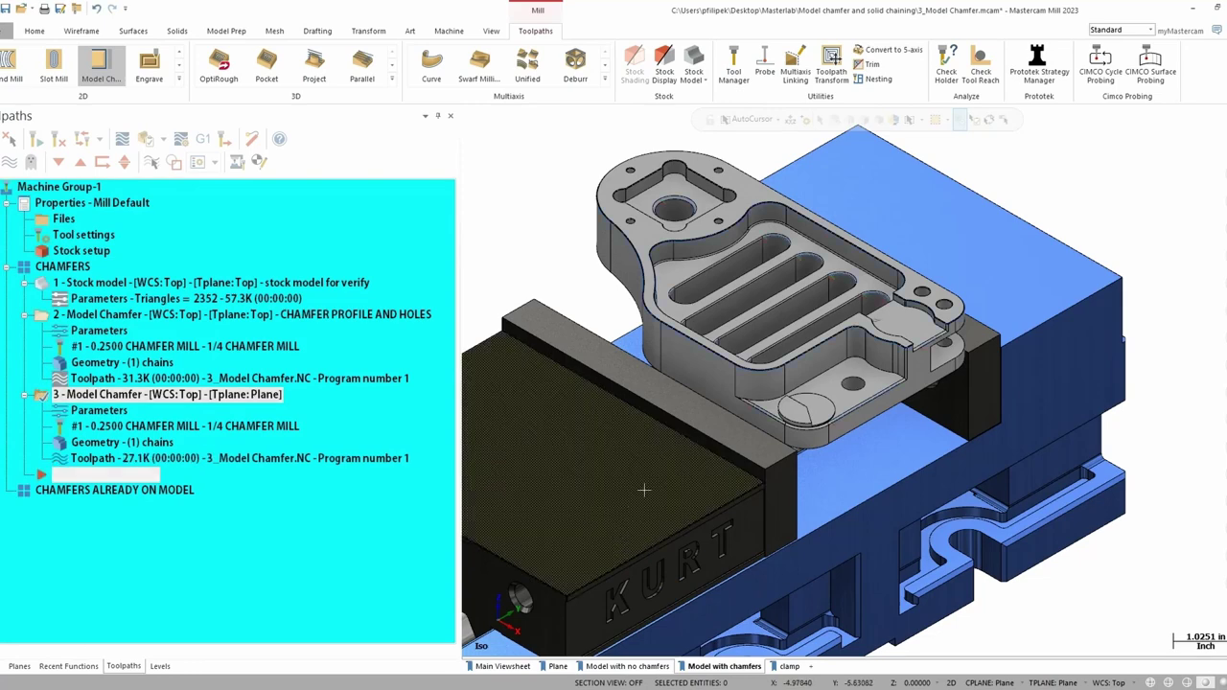
pyautogui.scroll(6, 842, 374)
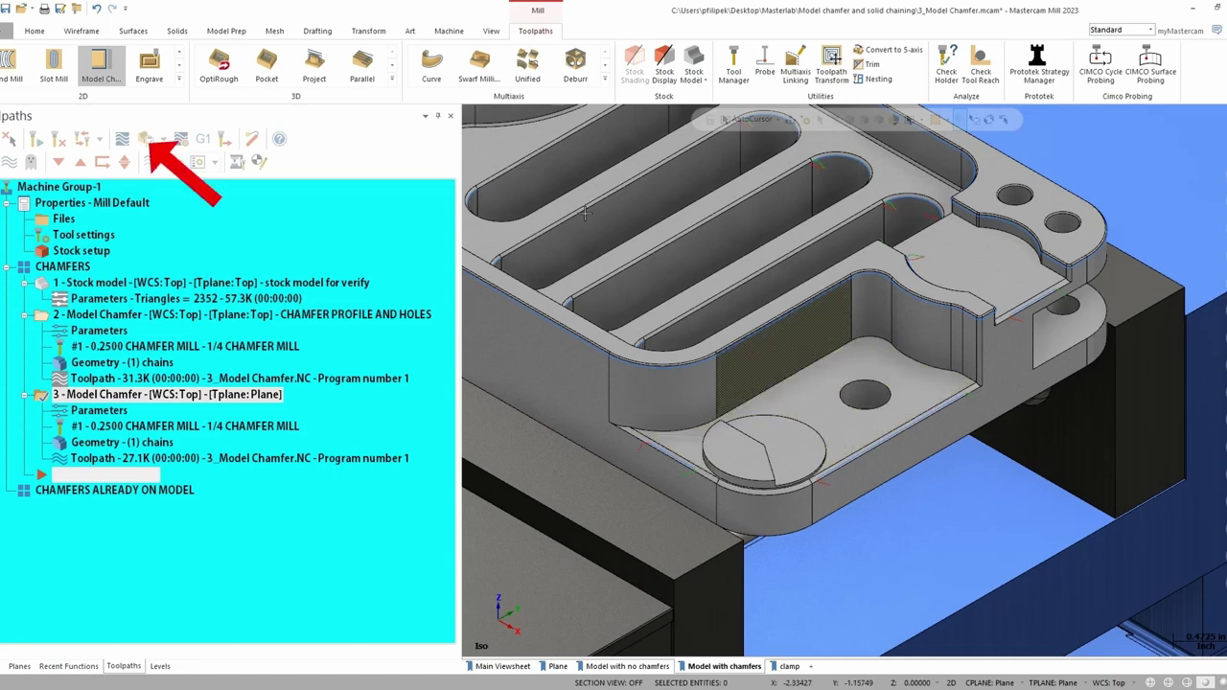
pyautogui.click(146, 140)
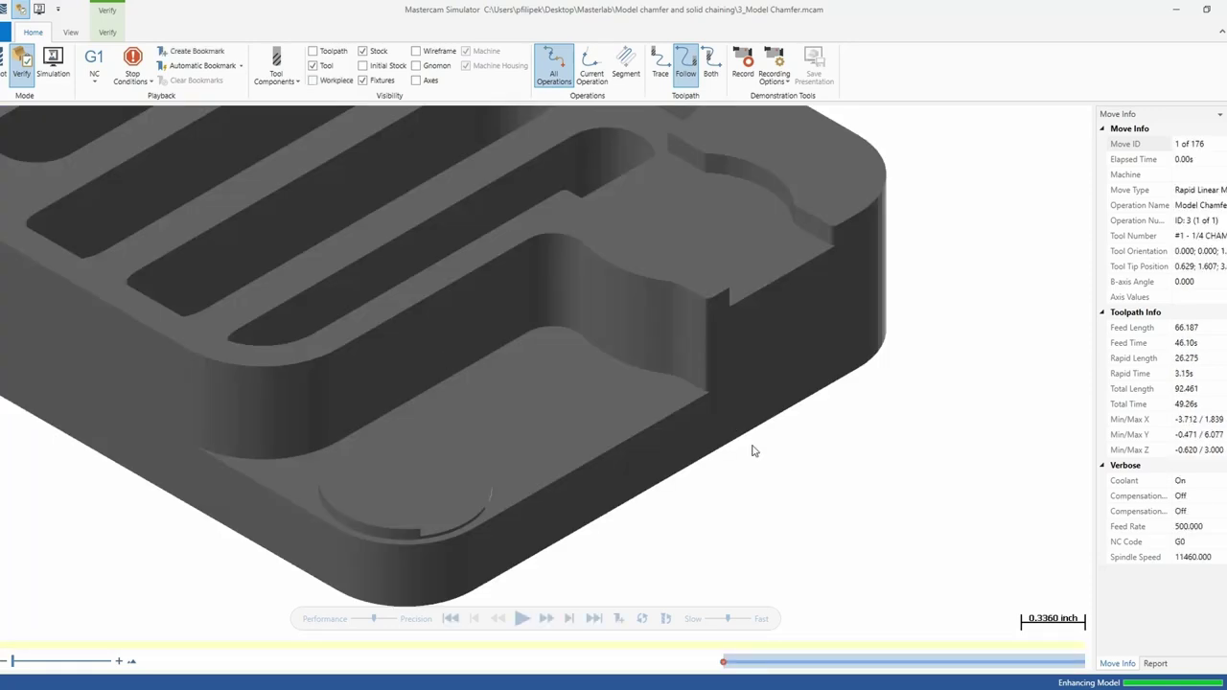
# Step: Play the chamfer simulation to move 176 and zoom in on the chamfered slot, pocket and rim edges
pyautogui.click(521, 619)
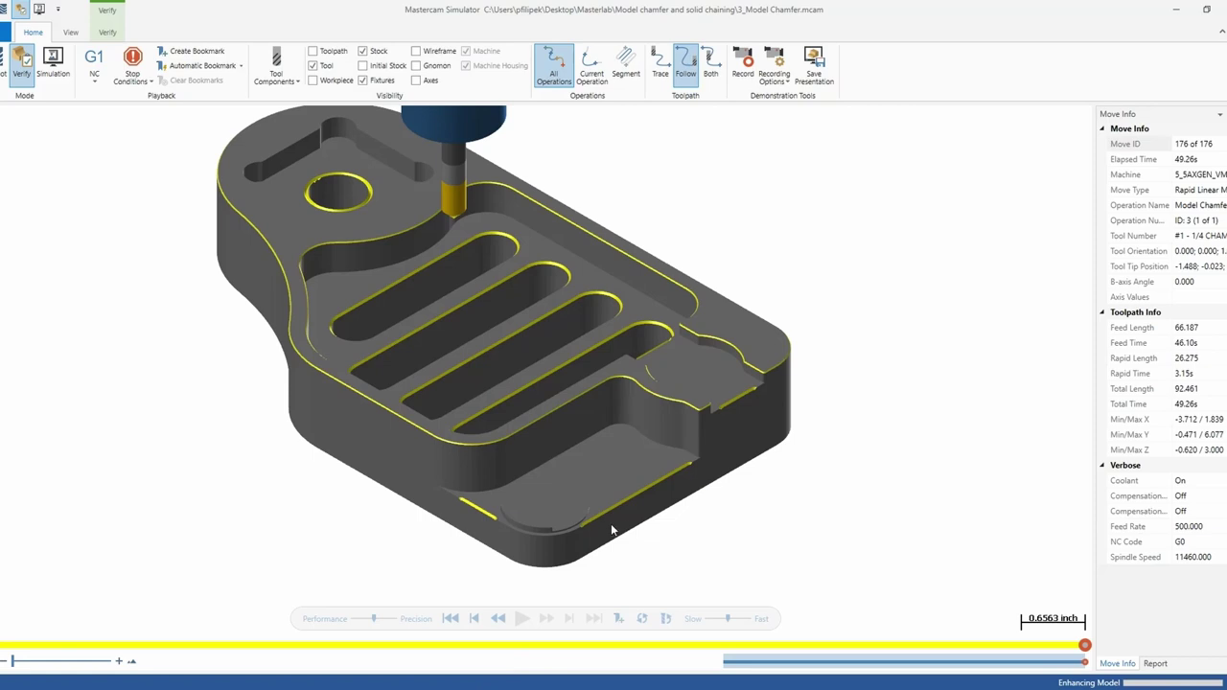
pyautogui.scroll(5, 612, 529)
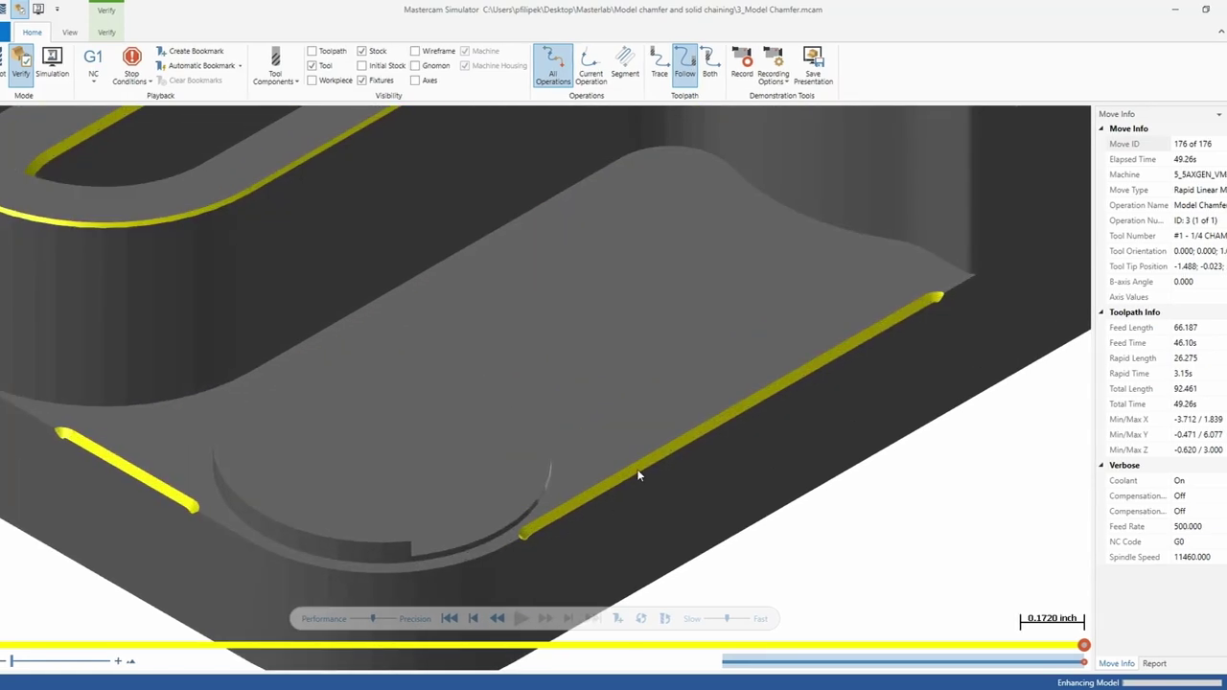
pyautogui.scroll(-5, 635, 487)
pyautogui.scroll(5, 677, 231)
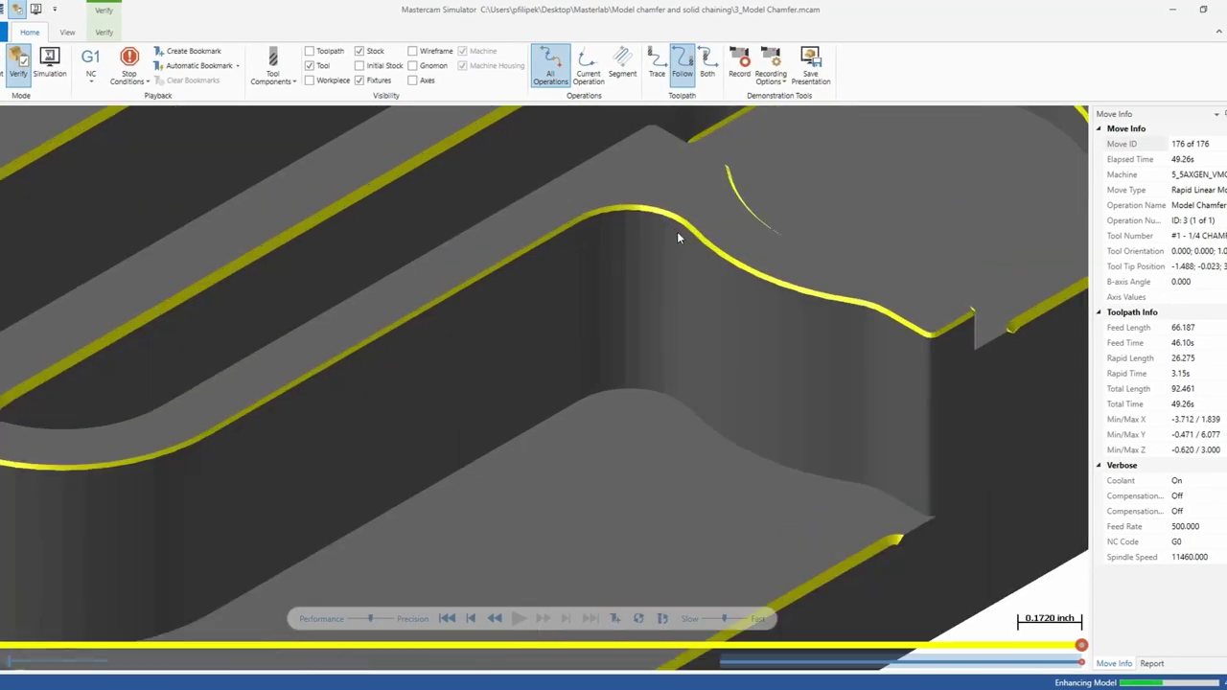
pyautogui.scroll(-2, 686, 257)
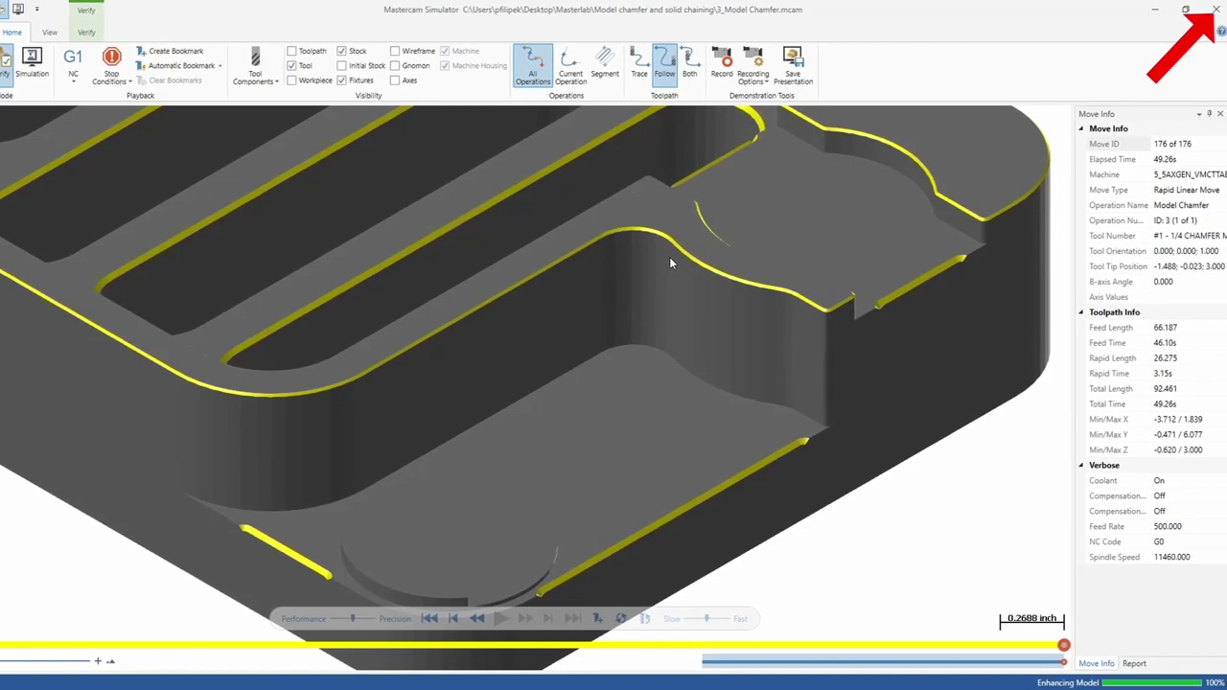
# Step: Close the simulator, switch to the 'clamp' viewsheet, and bring up chamfer operation 3
pyautogui.click(1218, 8)
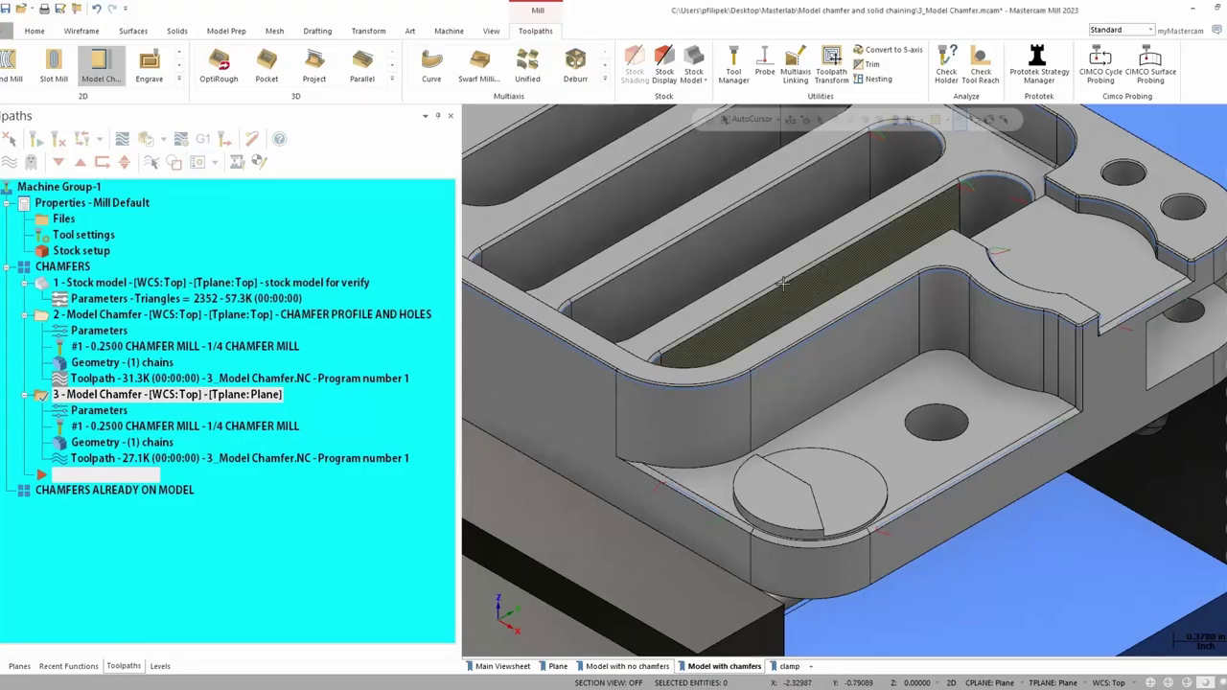
pyautogui.scroll(-5, 677, 368)
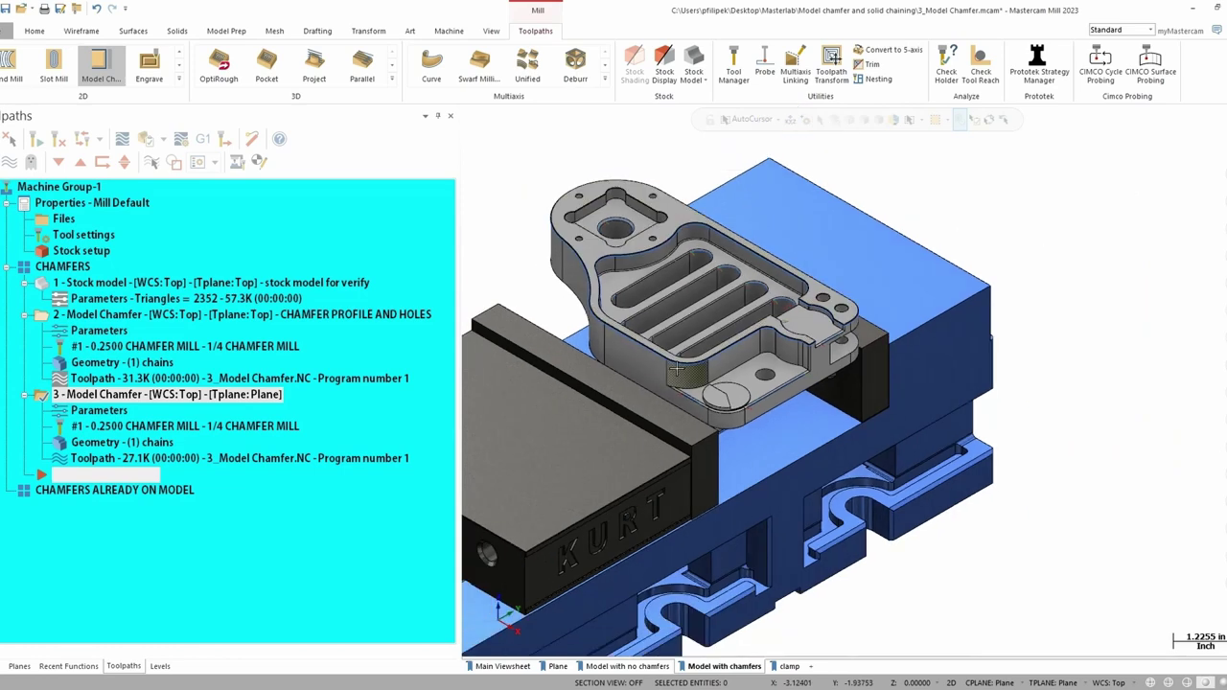
pyautogui.click(790, 667)
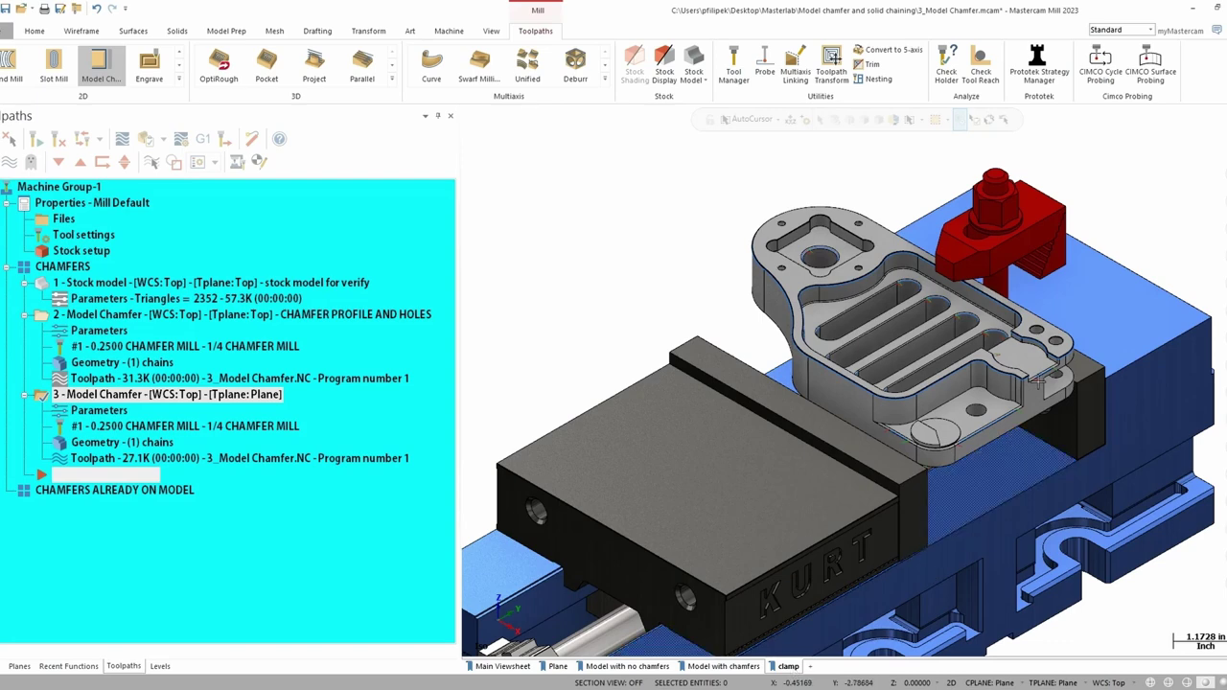
pyautogui.scroll(6, 988, 312)
pyautogui.scroll(-6, 959, 292)
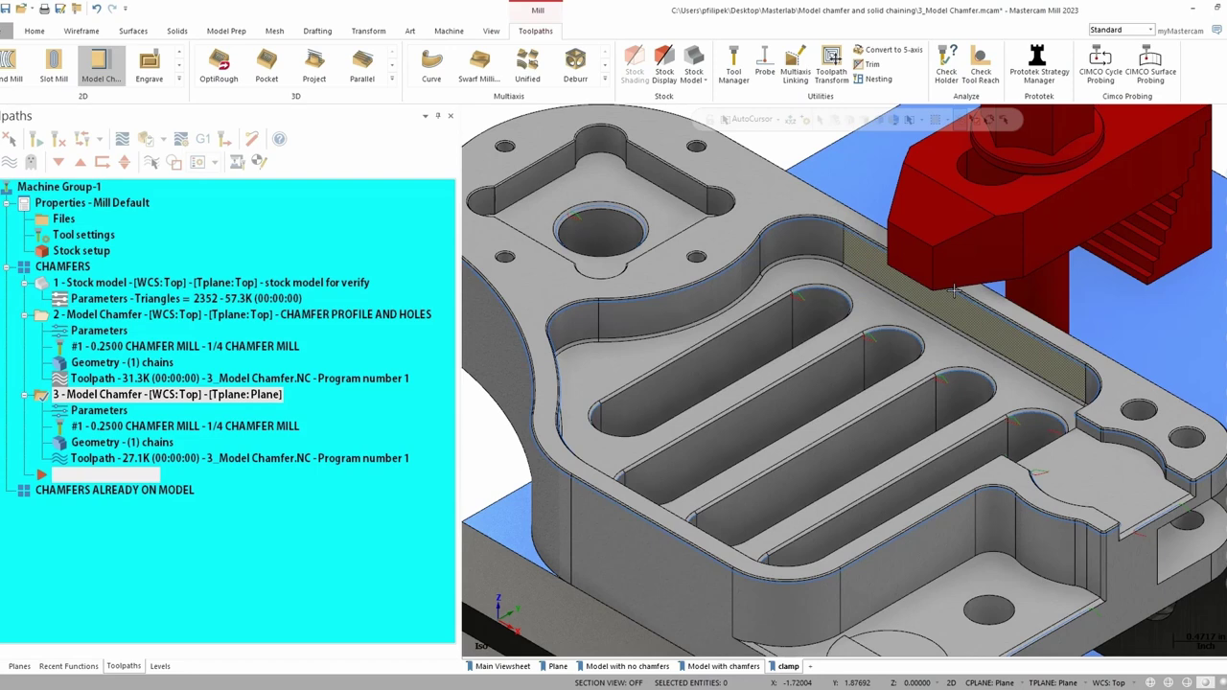
pyautogui.click(100, 413)
# Step: Select the whole red clamp as operation 3's avoidance model at 0.05 clearance and regenerate
pyautogui.click(231, 150)
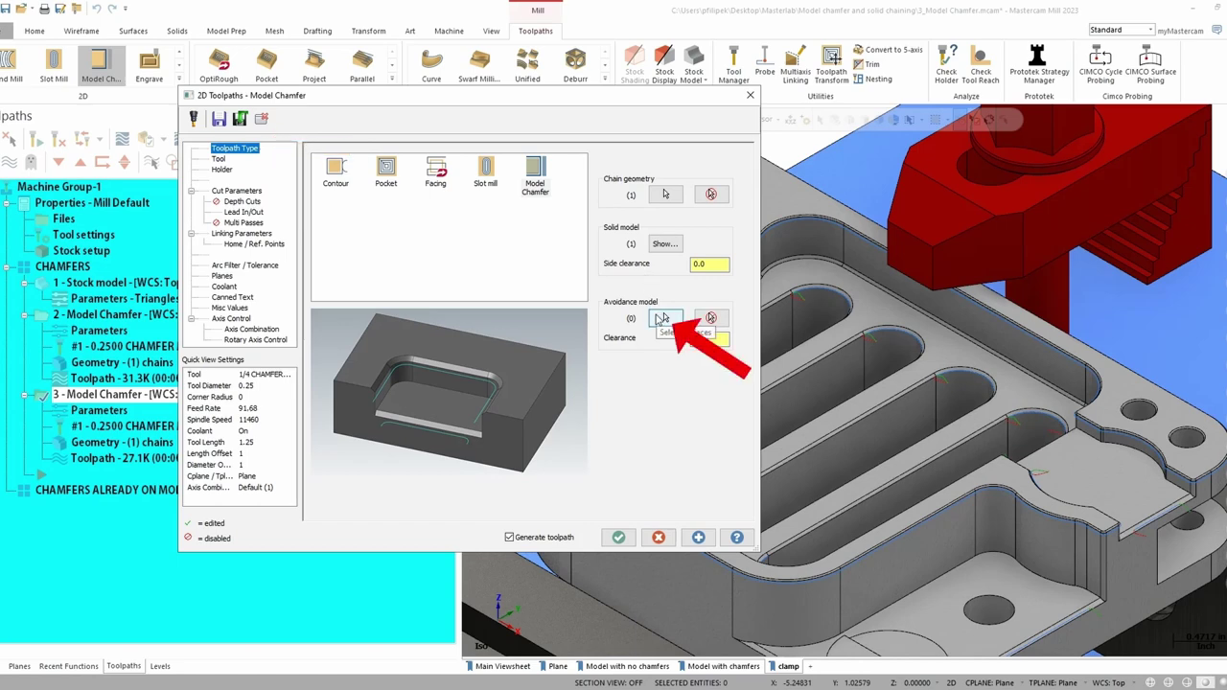
pyautogui.click(662, 319)
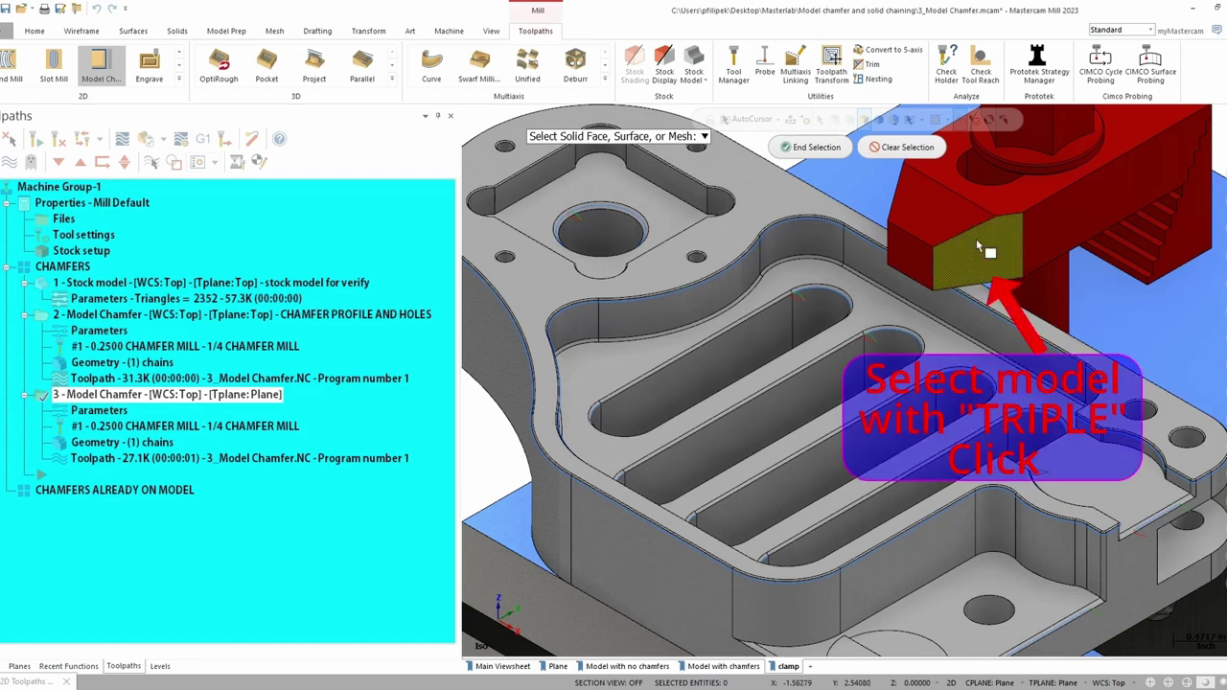
pyautogui.tripleClick(976, 239)
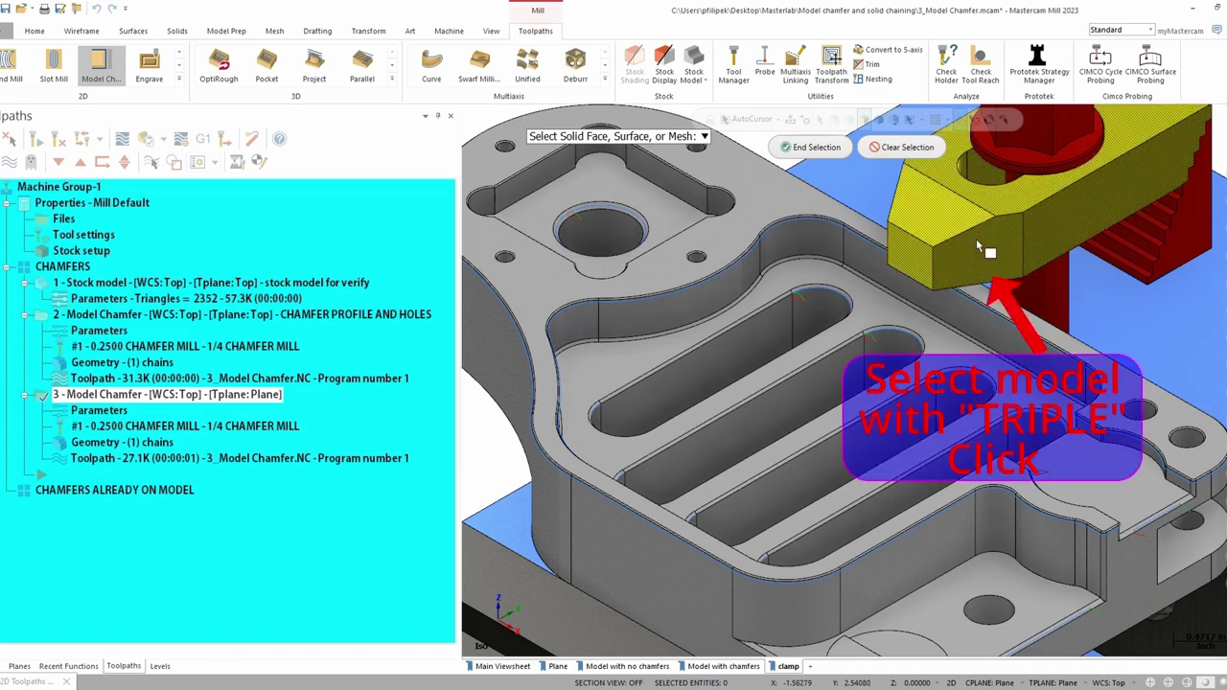
pyautogui.click(811, 147)
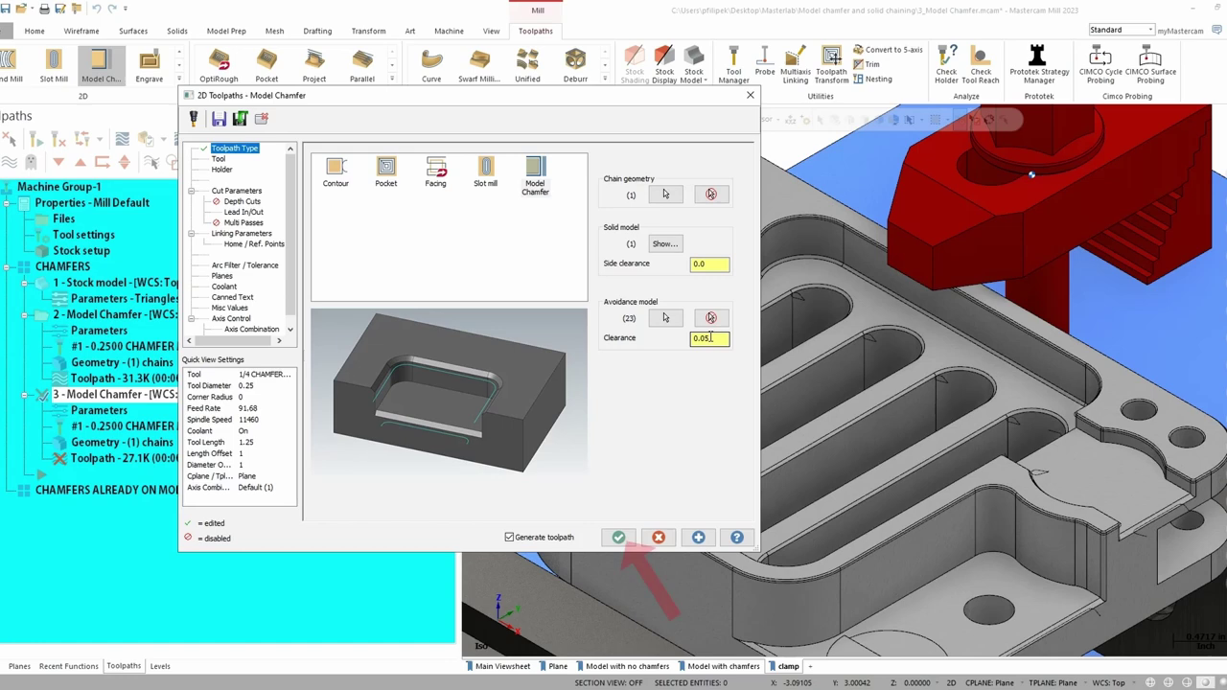
pyautogui.click(619, 537)
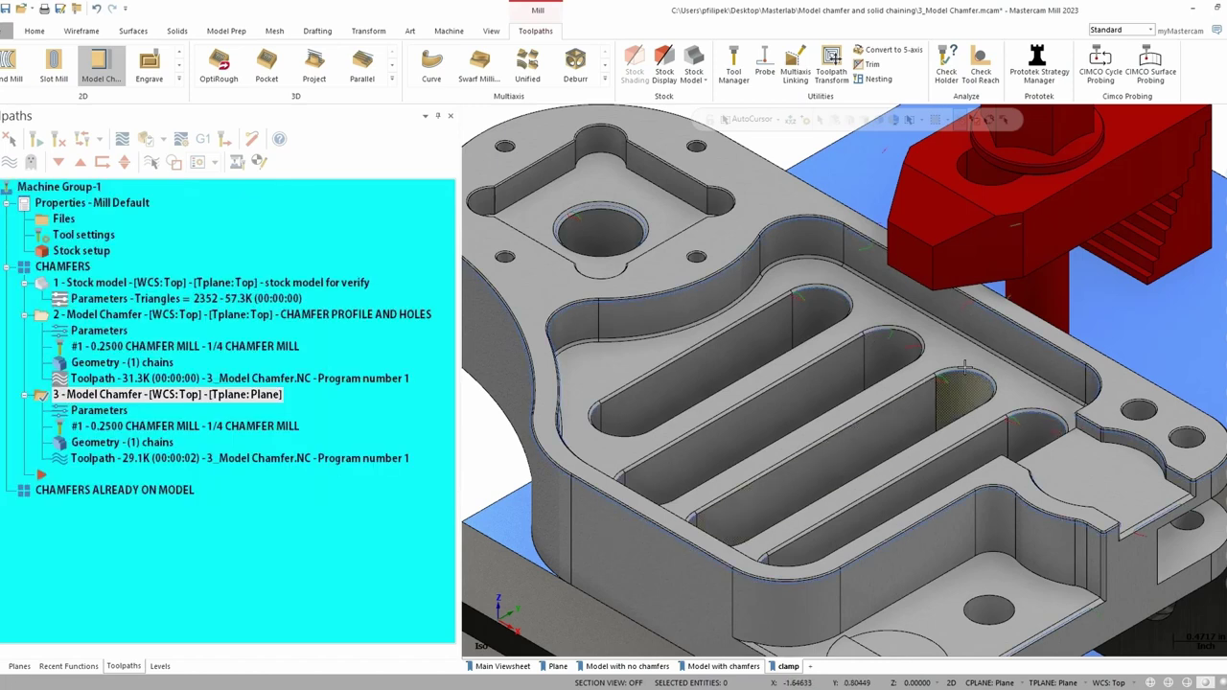
pyautogui.scroll(4, 853, 247)
pyautogui.moveTo(853, 247); pyautogui.dragTo(796, 331, button='middle')
pyautogui.click(122, 140)
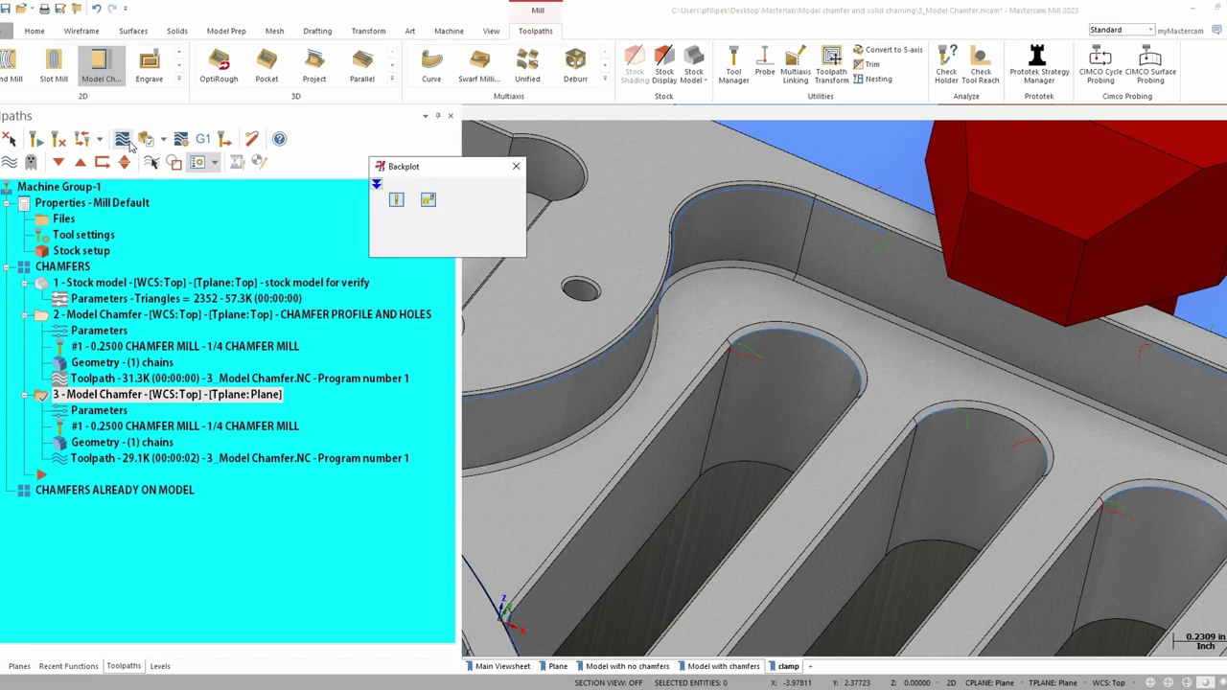
pyautogui.scroll(-1, 498, 395)
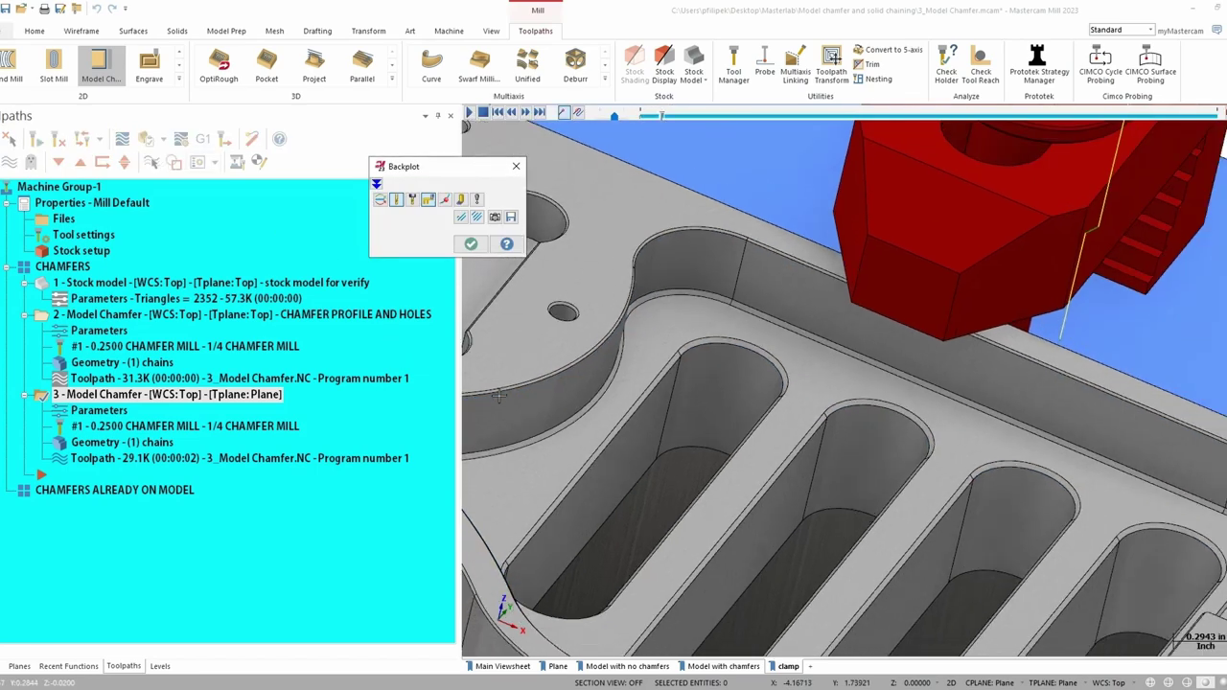
pyautogui.moveTo(812, 369); pyautogui.dragTo(812, 343, button='middle')
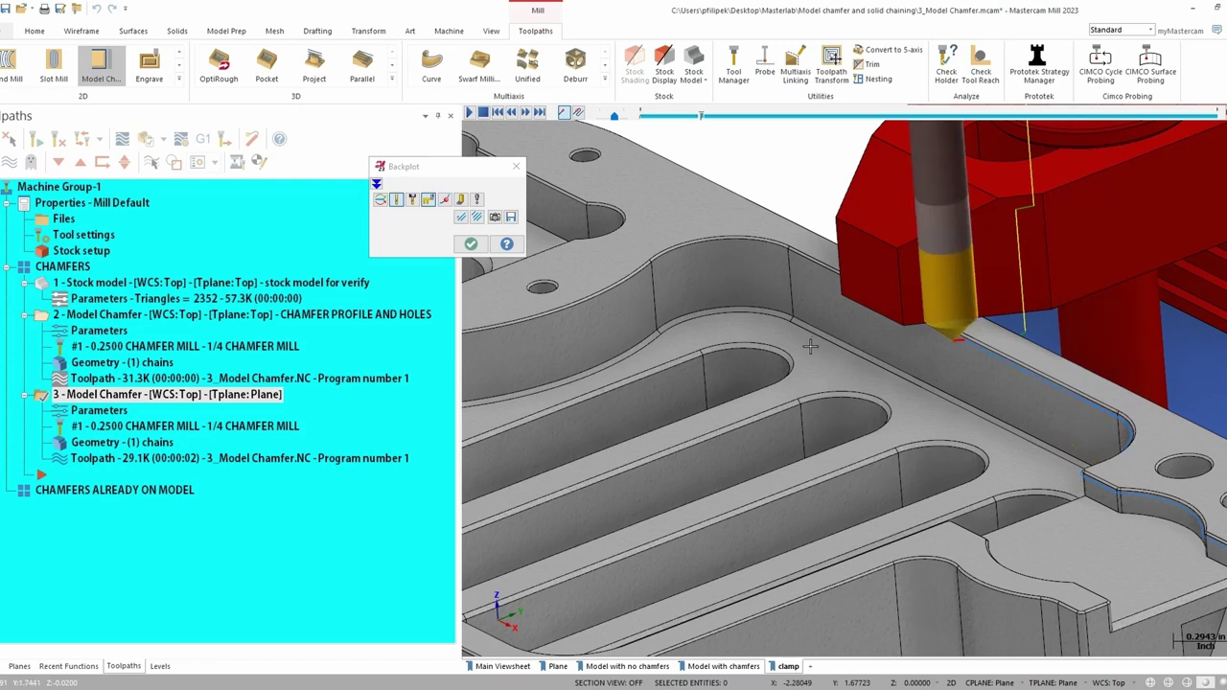
pyautogui.moveTo(866, 329); pyautogui.dragTo(973, 342, button='middle')
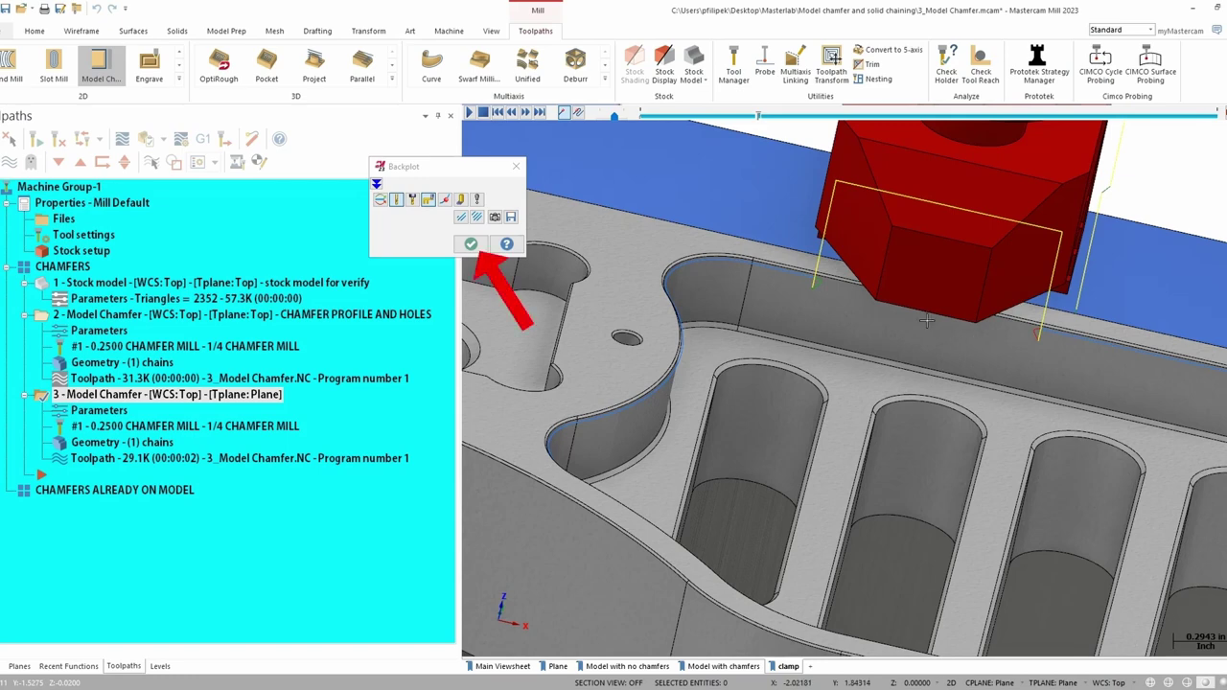
pyautogui.click(471, 244)
pyautogui.scroll(-5, 786, 328)
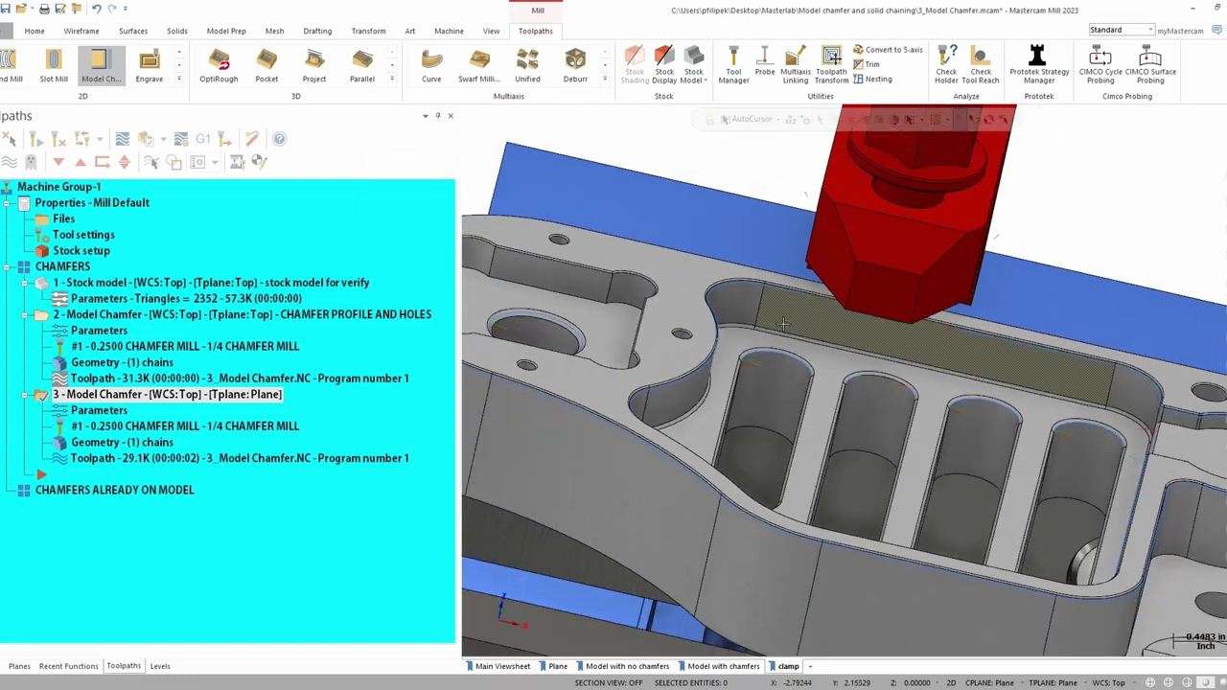